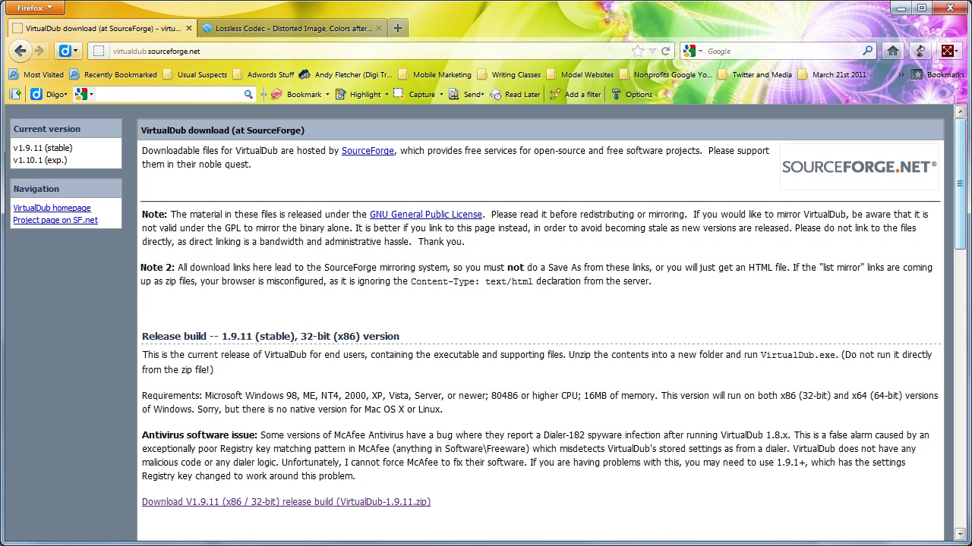
Scroll down the VirtualDub SourceForge download page in Firefox
scroll(485, 319, down, 8)
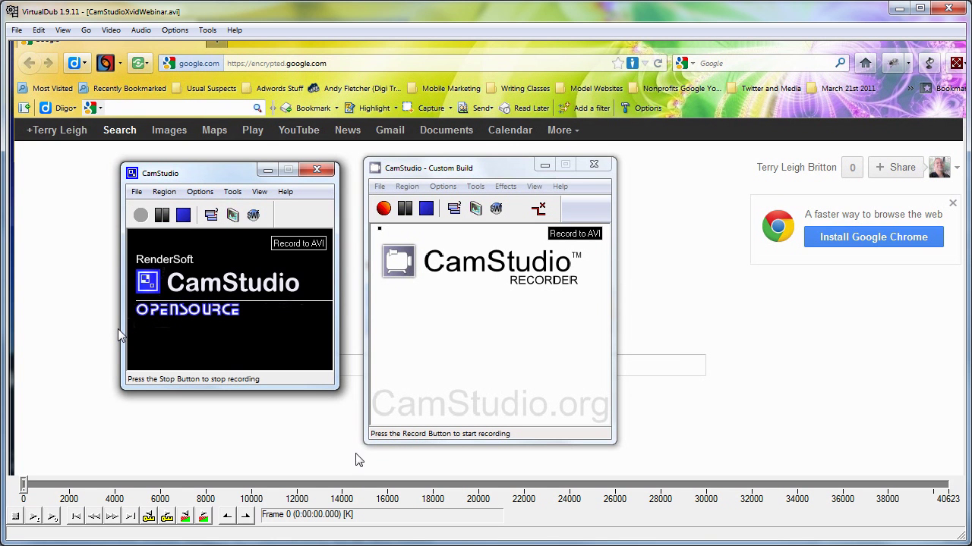
Review the video codec list under Video > Compression and cancel without changing it
click(110, 32)
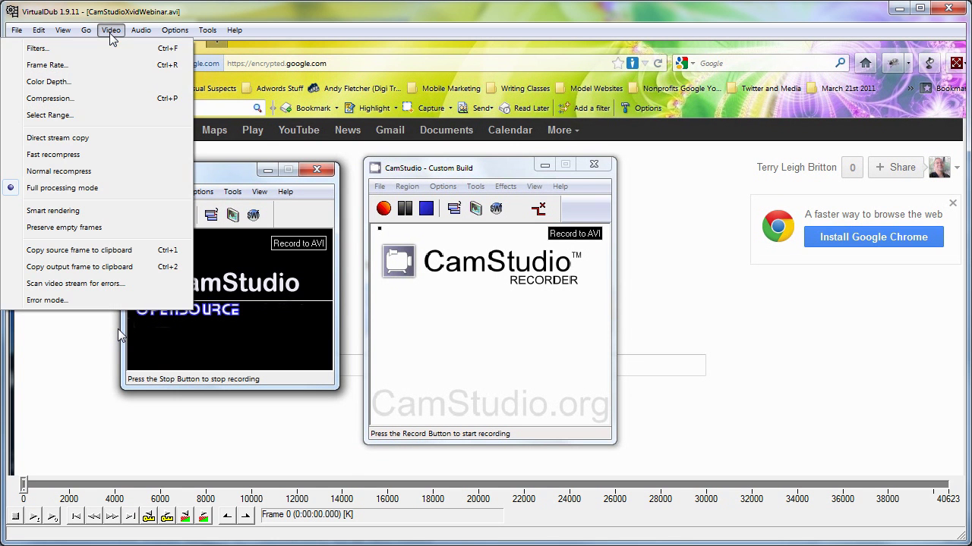
click(68, 100)
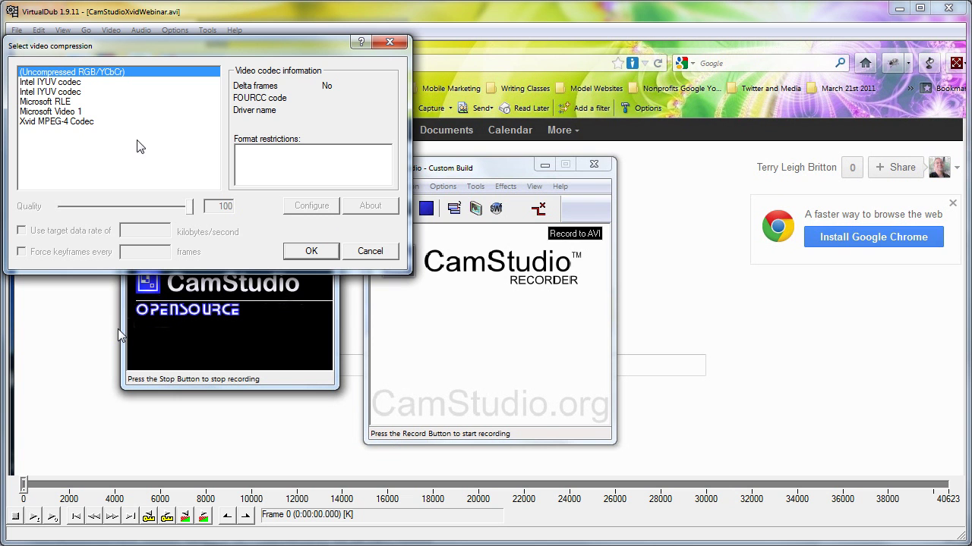
click(368, 251)
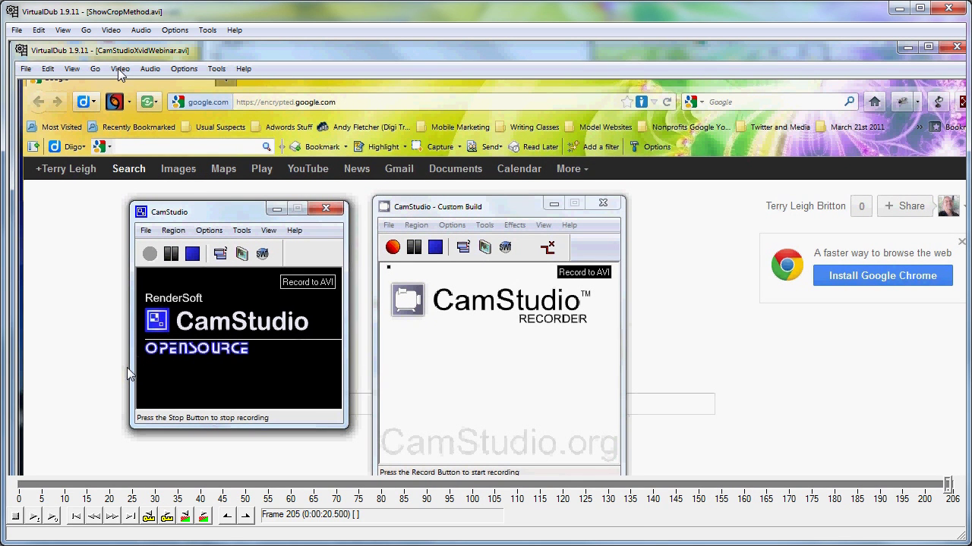
click(111, 31)
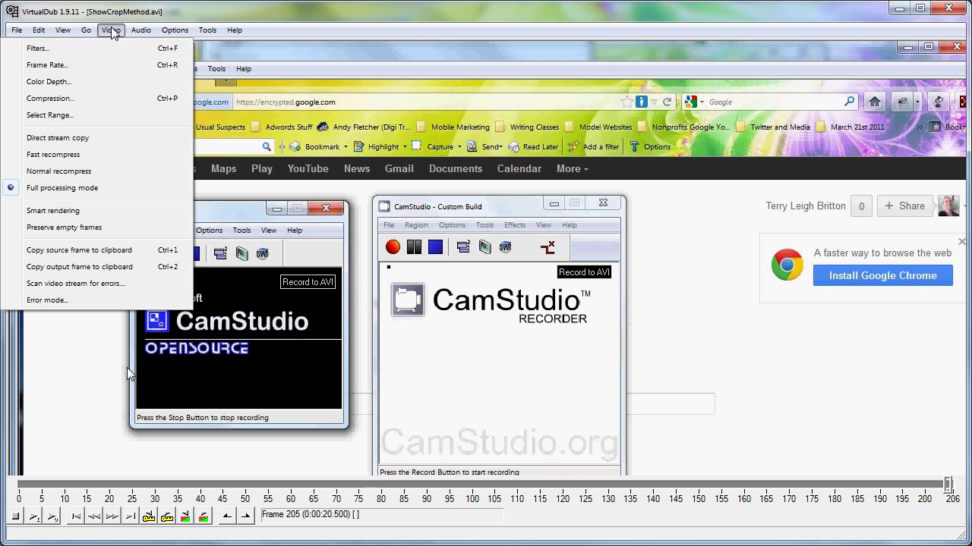
click(67, 99)
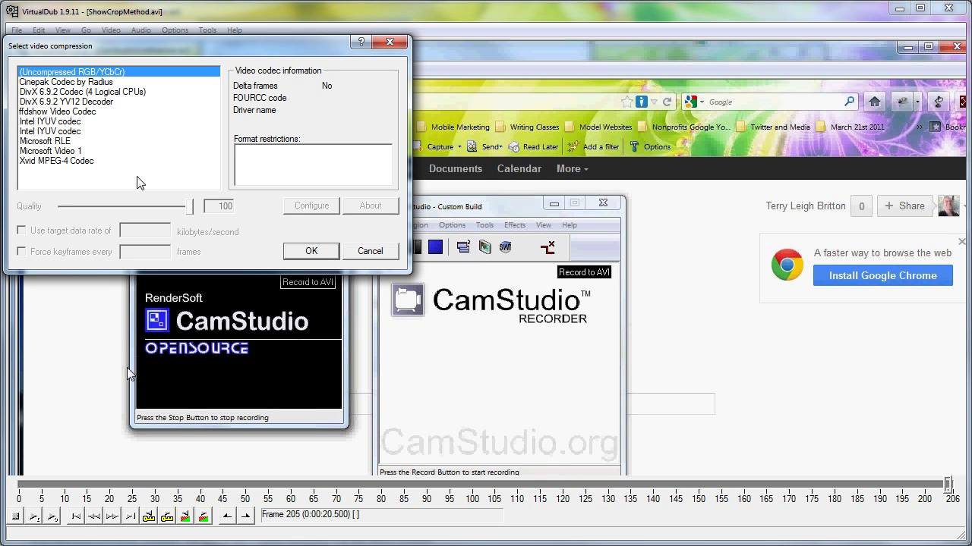
click(370, 251)
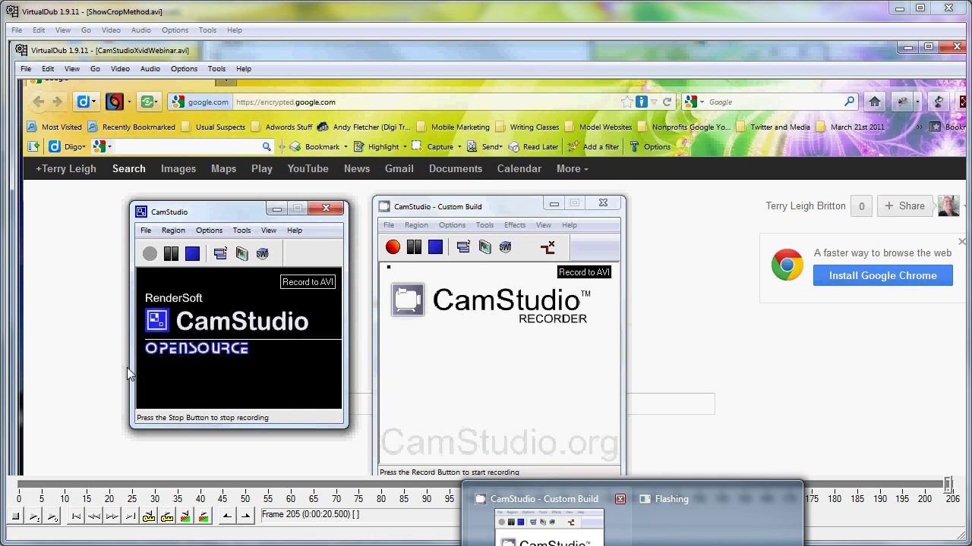
Bring the CamStudio recorder windows forward from the taskbar thumbnails with Aero Peek
mouse_move(532, 524)
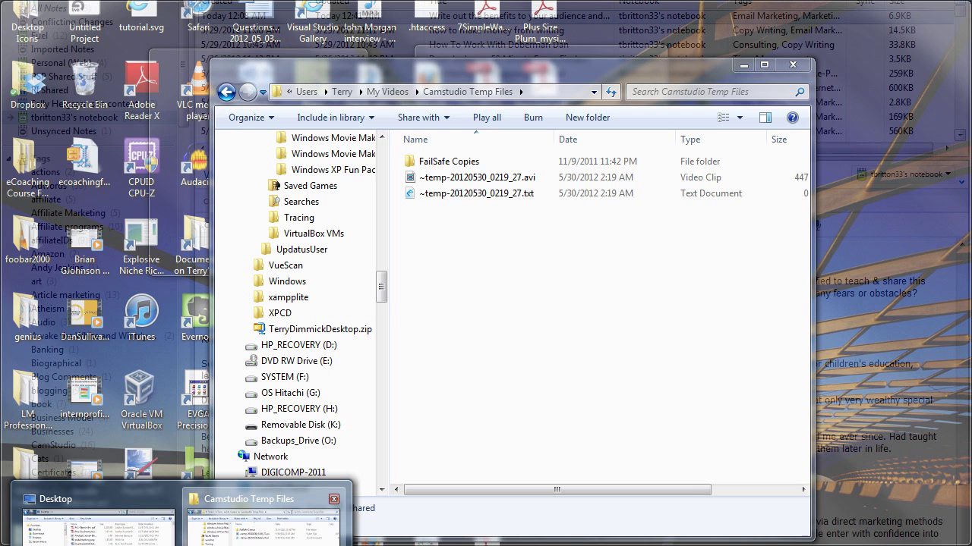
Bring the Camstudio Temp Files folder forward and scroll its file list right and back
click(262, 524)
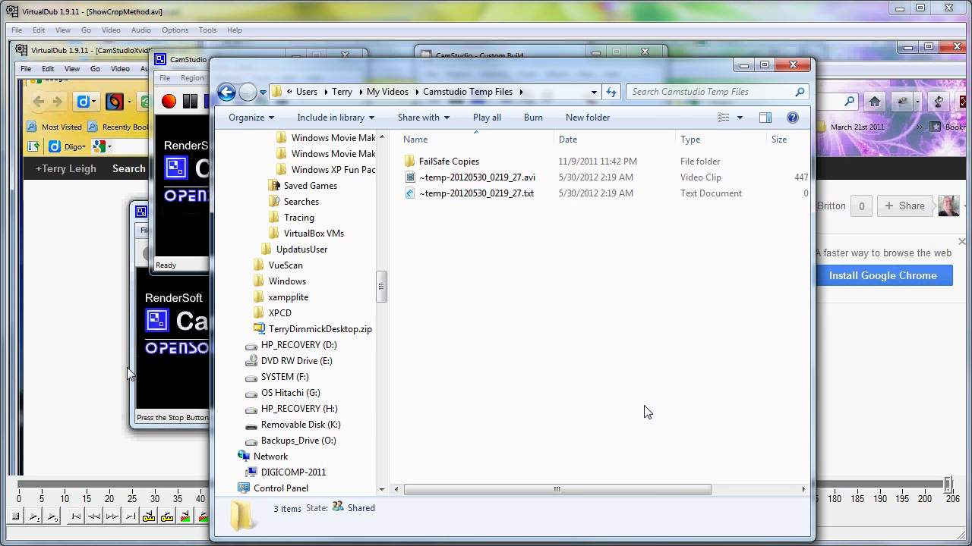
click(733, 490)
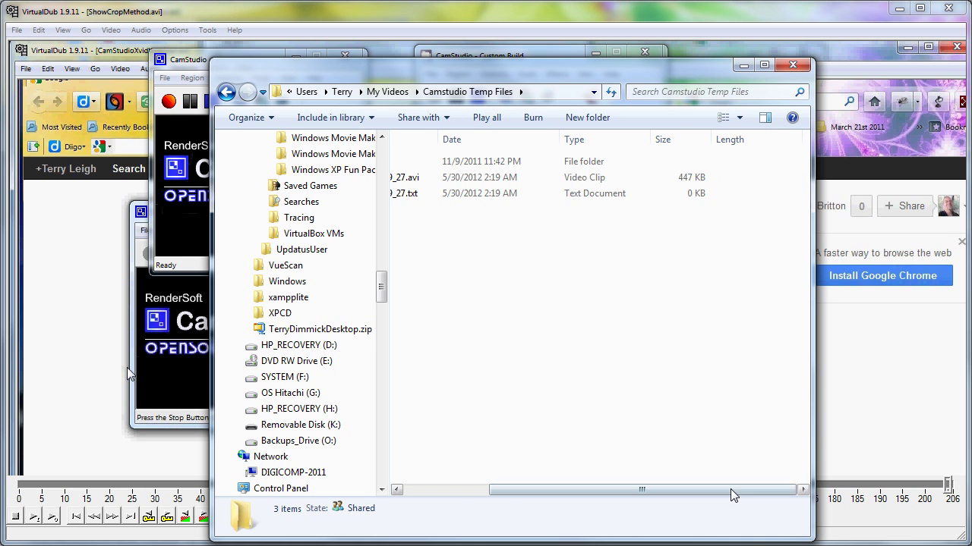
click(458, 490)
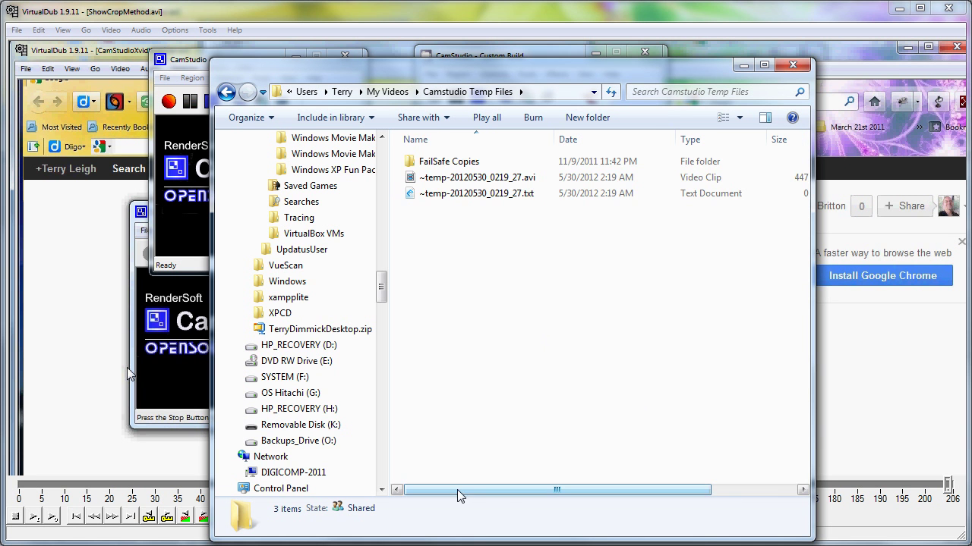
click(184, 63)
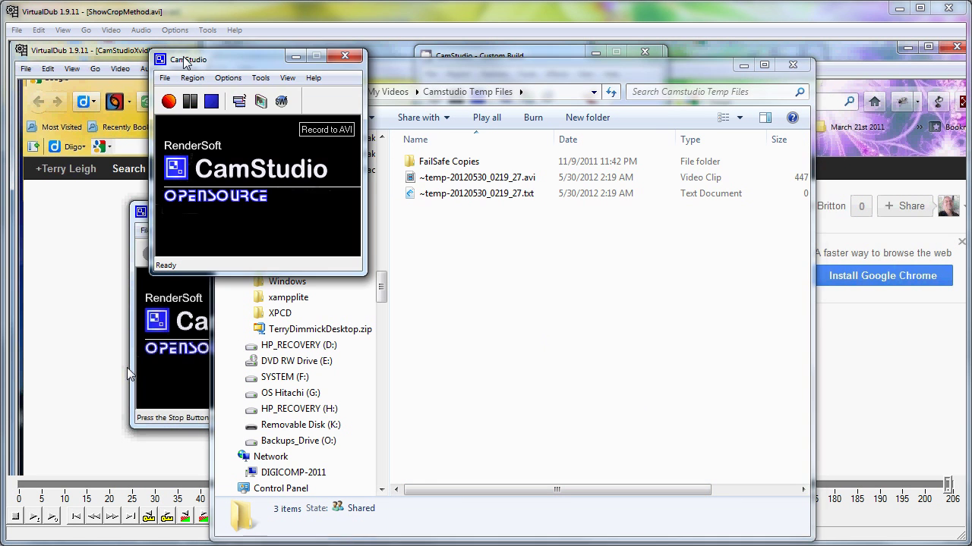
click(223, 78)
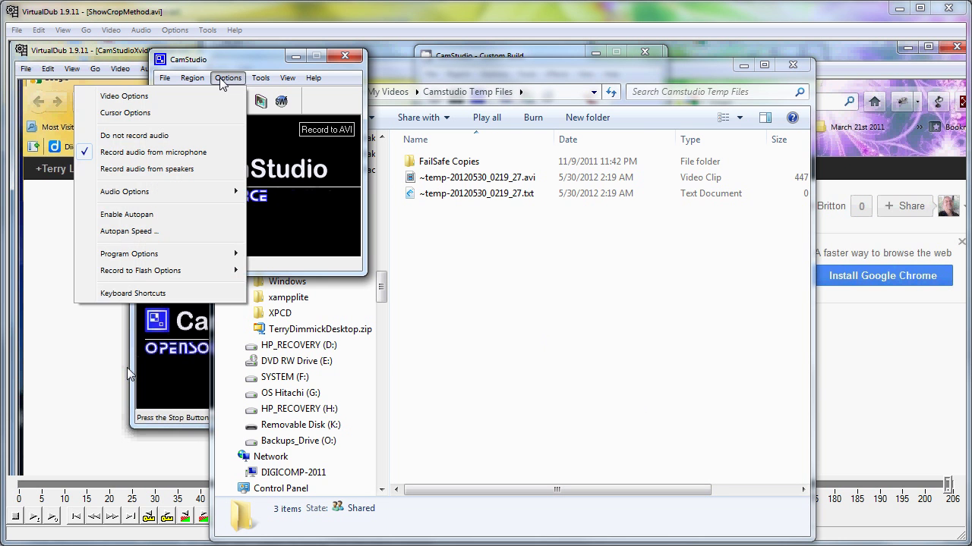
mouse_move(192, 78)
mouse_move(228, 78)
mouse_move(225, 255)
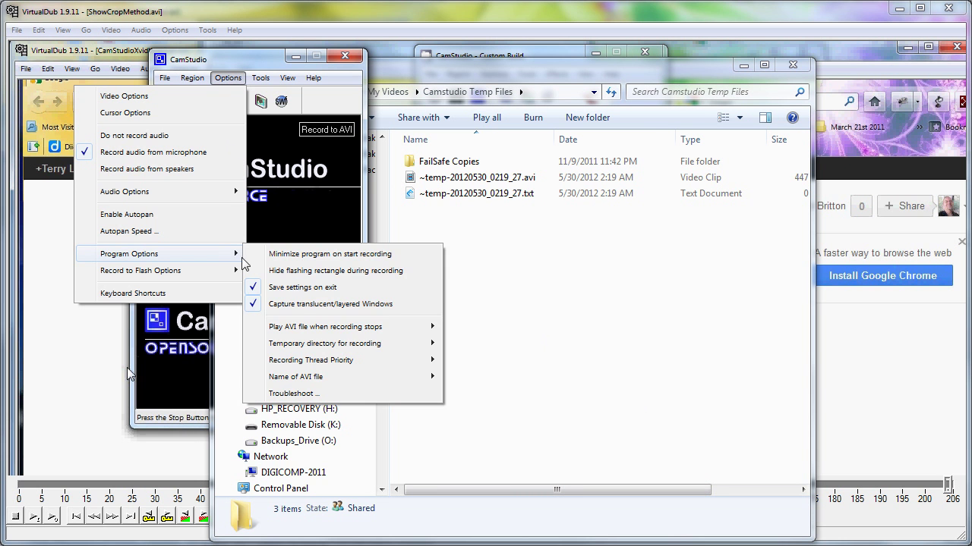
mouse_move(359, 347)
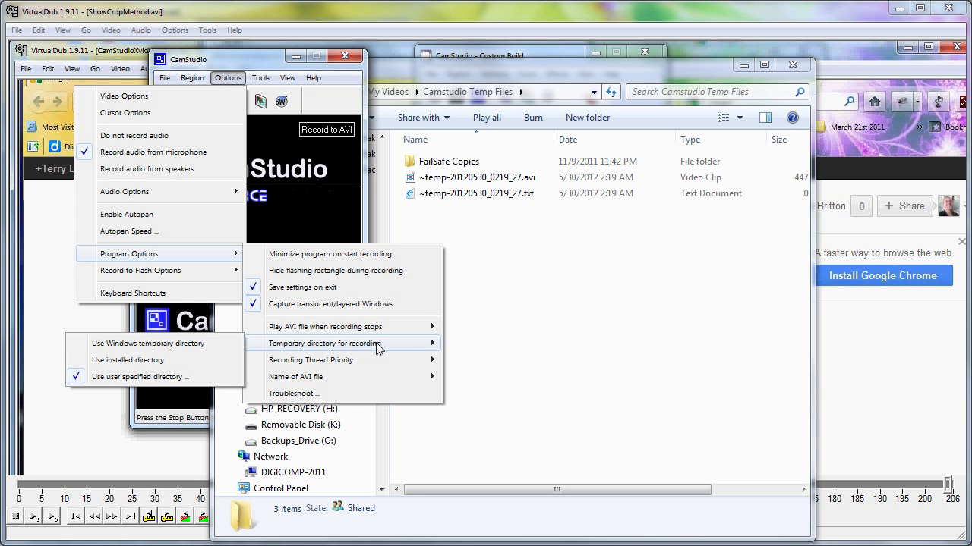
click(195, 380)
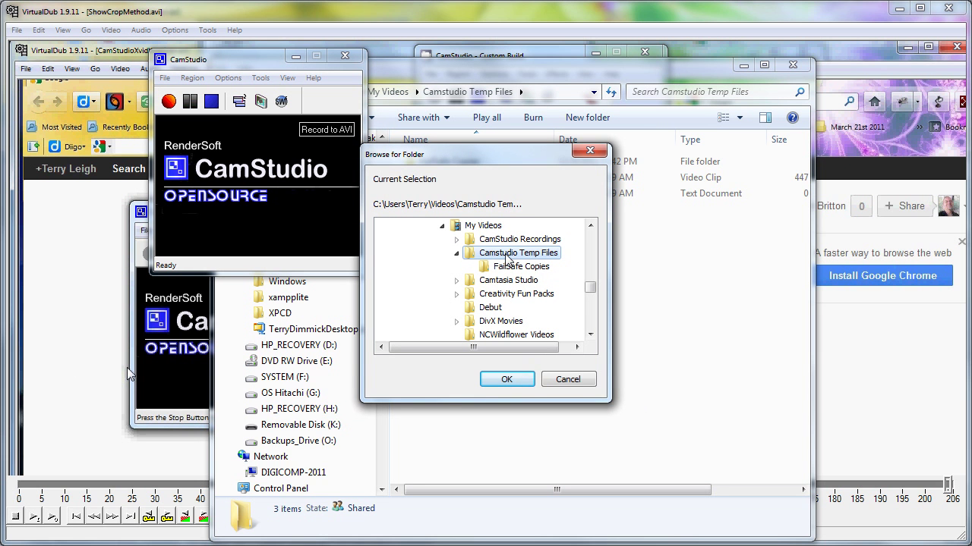
click(568, 380)
click(566, 380)
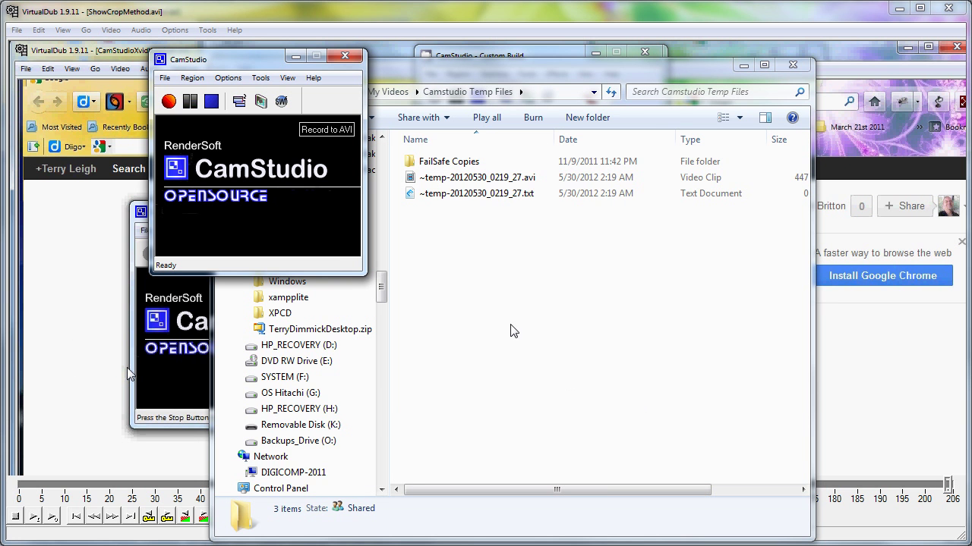
In Custom Build Program Options, set Directory for recording to 'Use user specified directory'
click(499, 56)
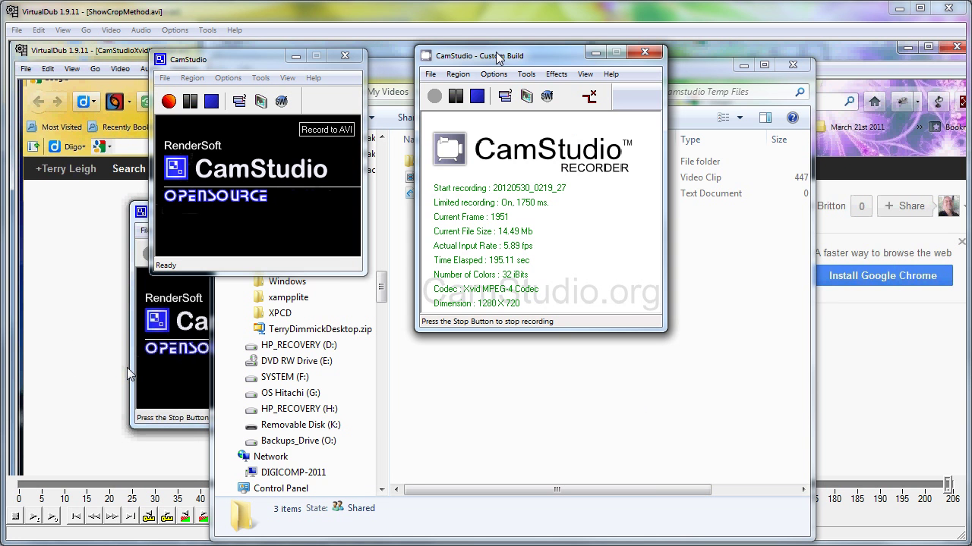
click(493, 74)
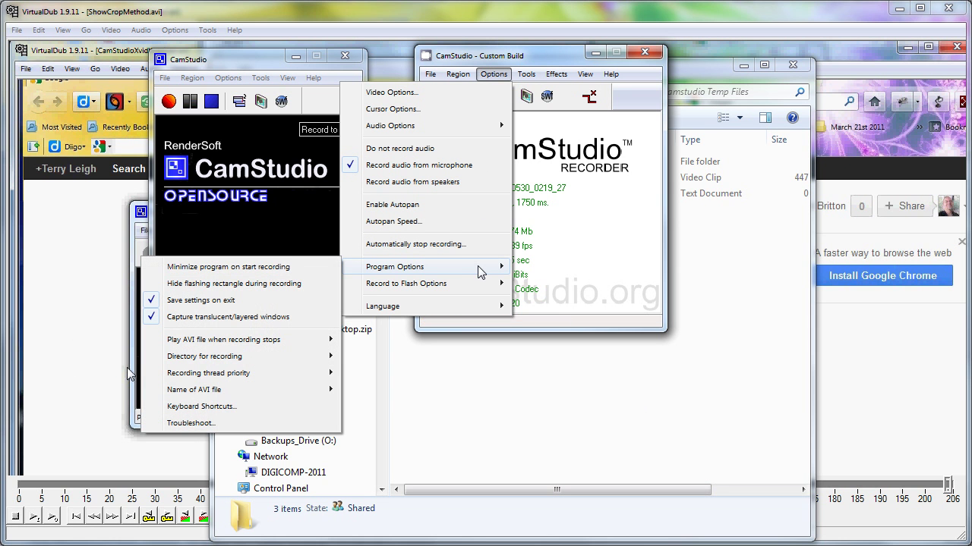
mouse_move(287, 362)
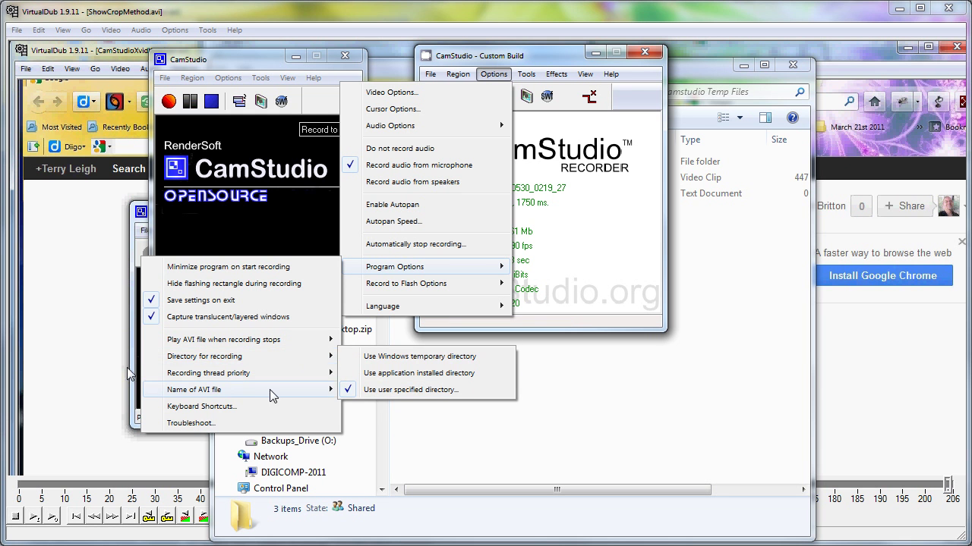
mouse_move(231, 394)
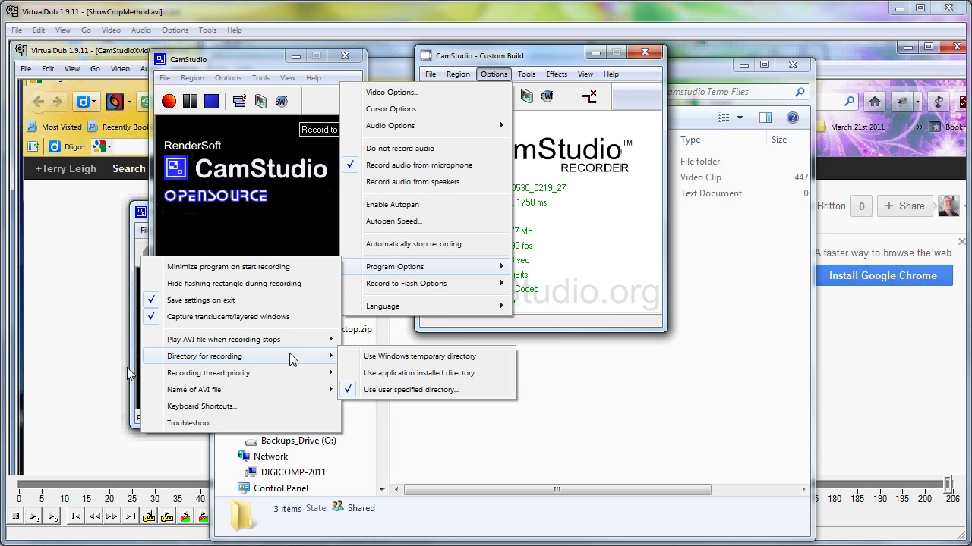
click(416, 393)
Make a short CamStudio test recording, starting and then stopping it
click(589, 370)
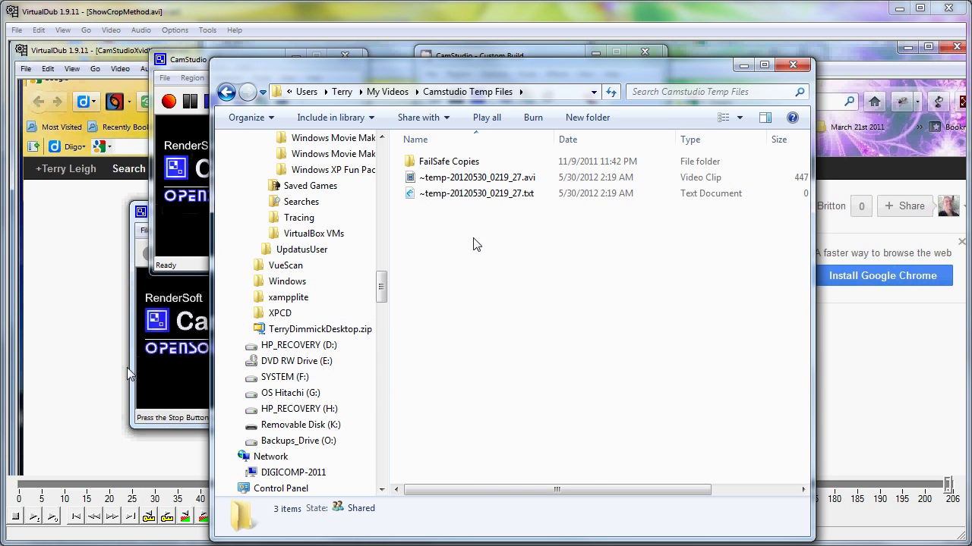
click(202, 207)
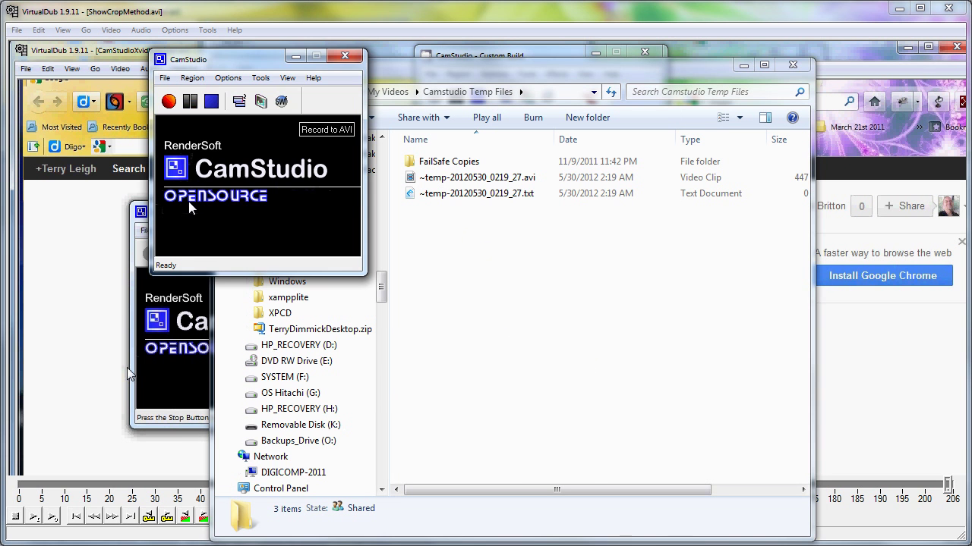
click(166, 101)
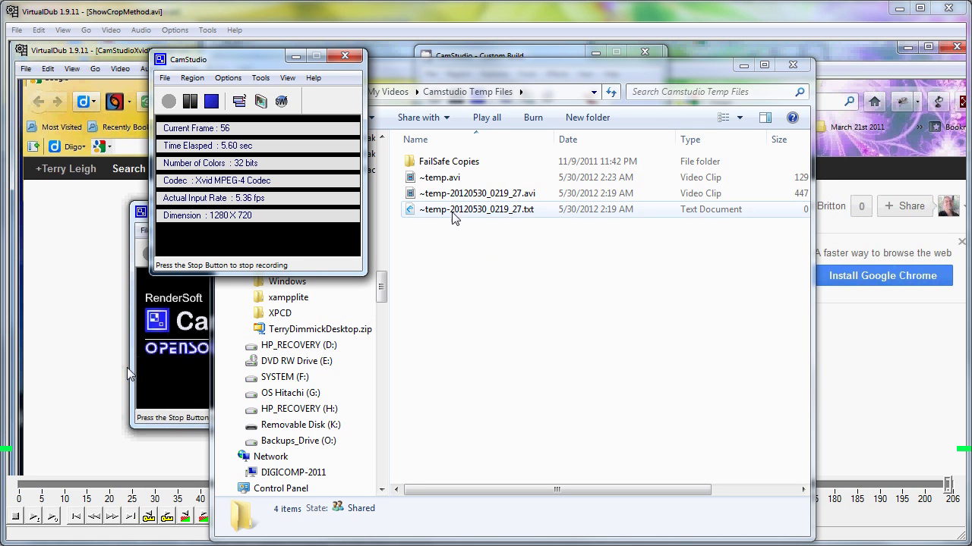
click(213, 103)
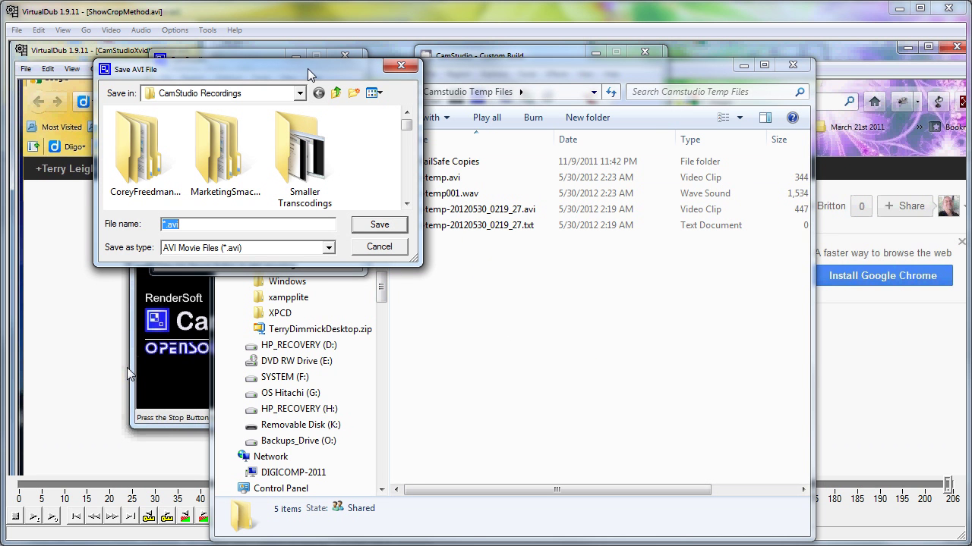
Copy ~temp.avi and ~temp001.wav into FailSafe Copies and open that folder
drag(307, 76, 286, 293)
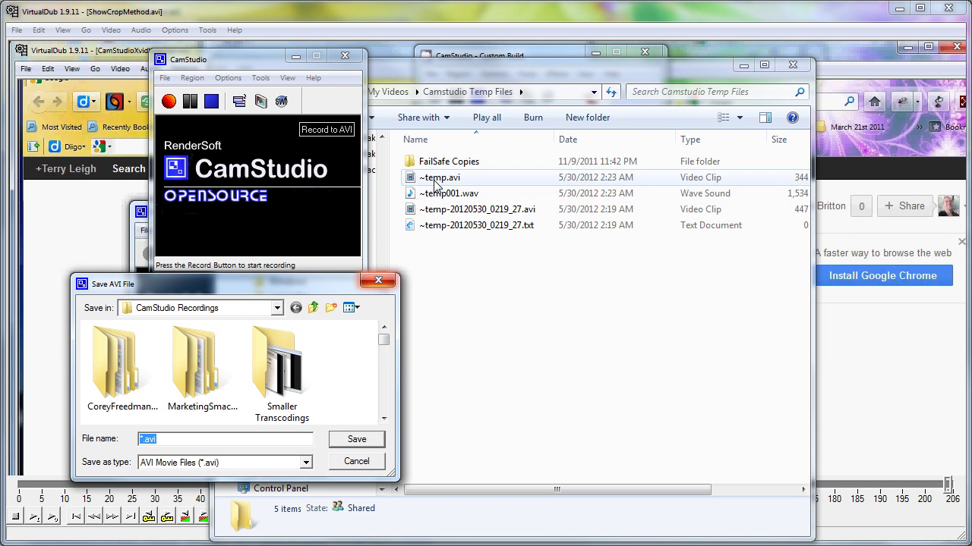
click(459, 340)
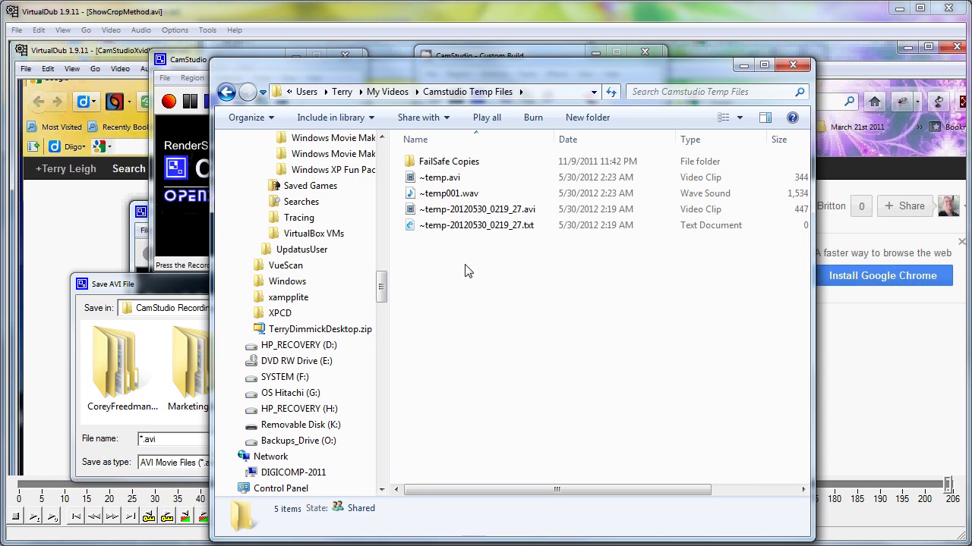
click(456, 179)
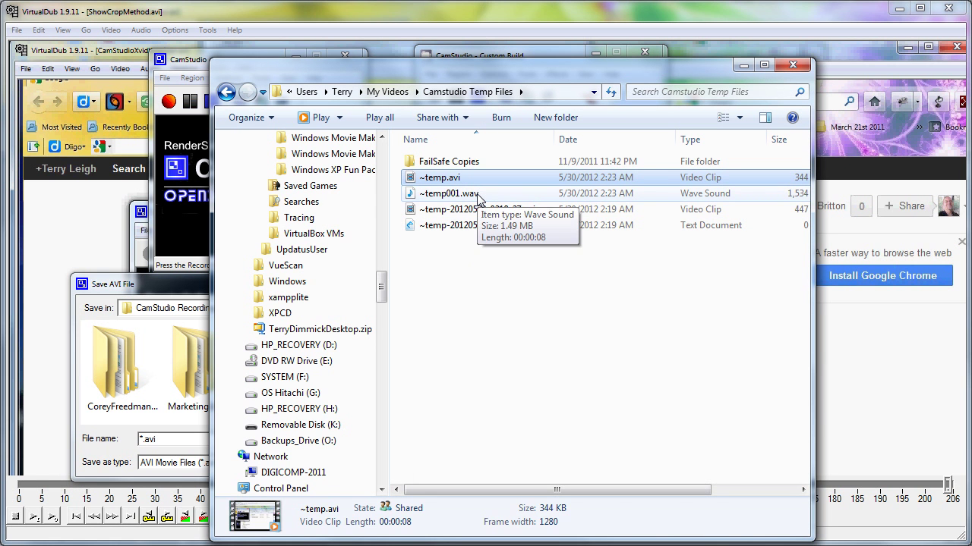
ctrl+click(478, 199)
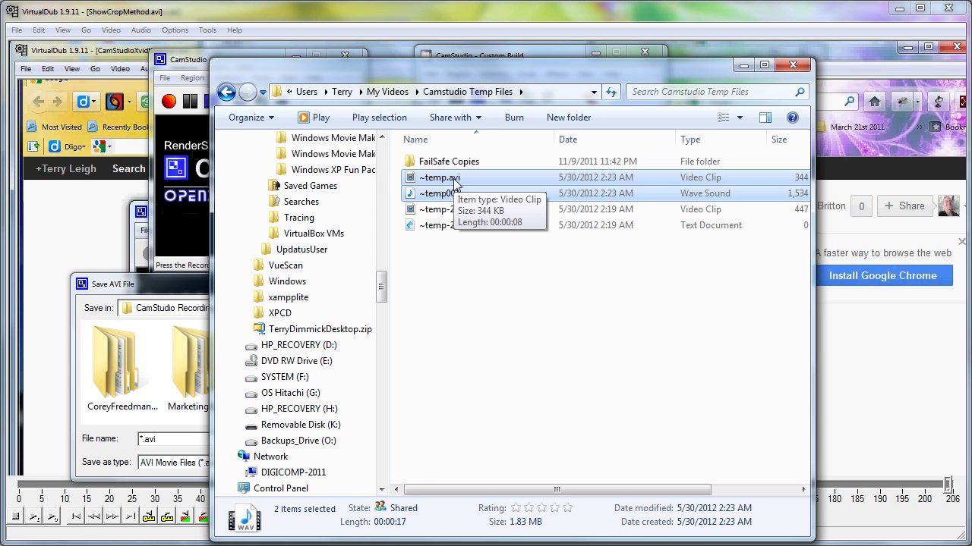
drag(451, 179, 442, 165)
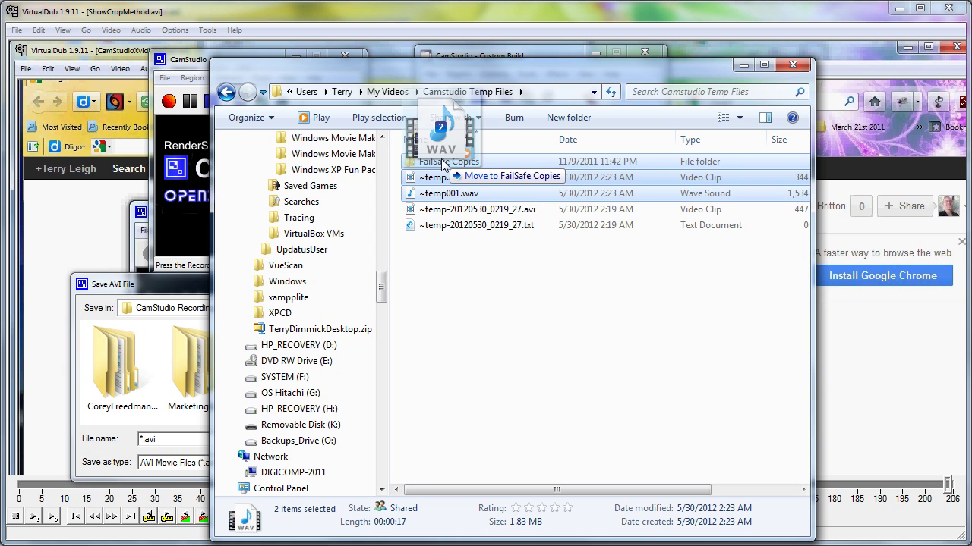
drag(443, 165, 444, 164)
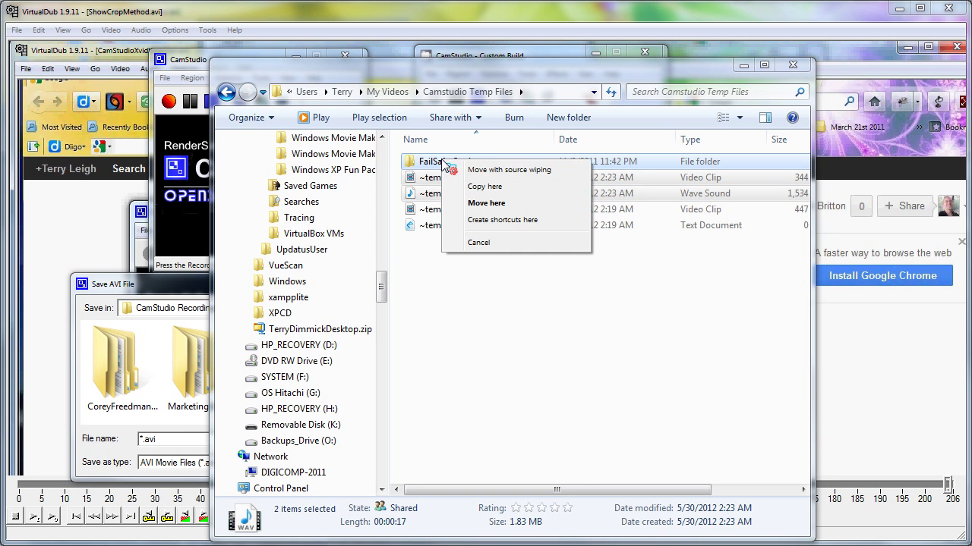
click(484, 186)
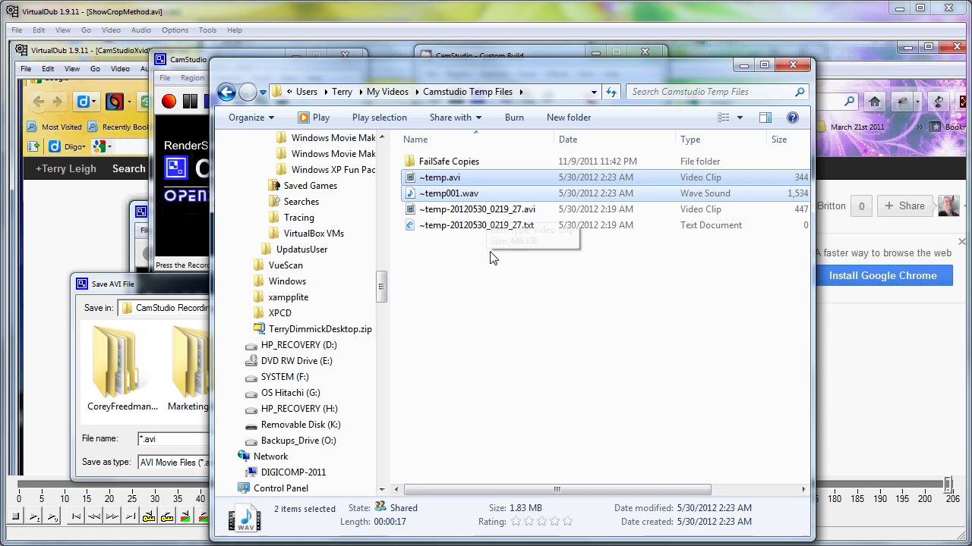
double_click(469, 161)
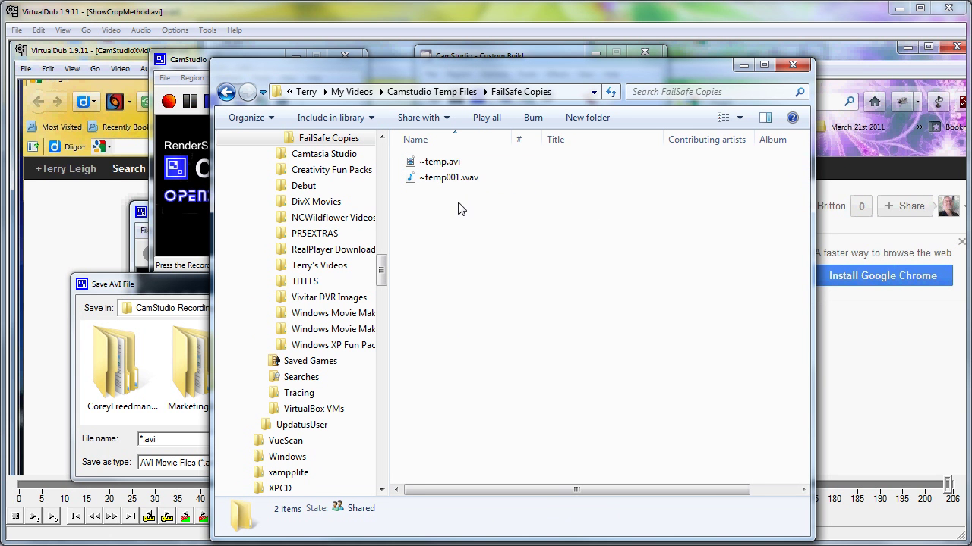
Save the recording as 'temp' and return Explorer to Camstudio Temp Files
click(180, 290)
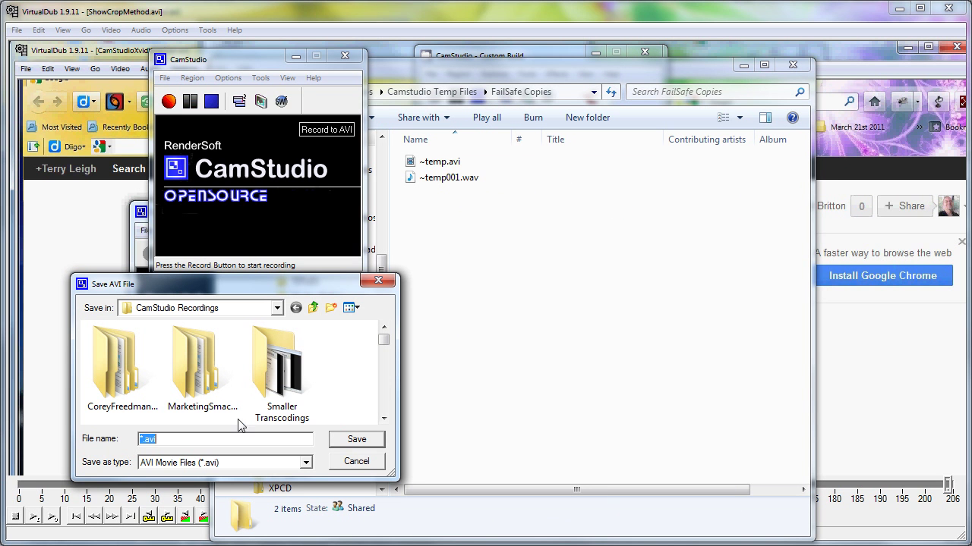
text(temp)
click(355, 438)
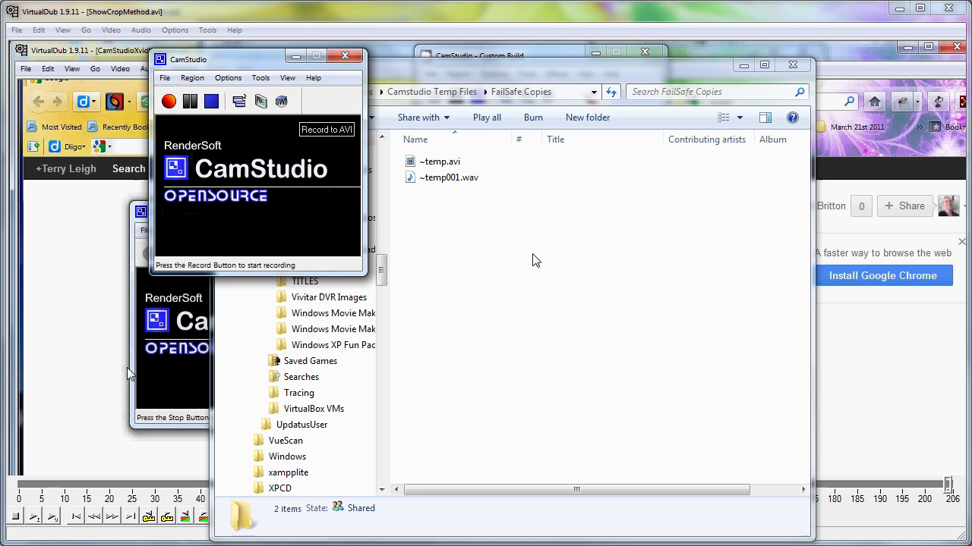
click(531, 260)
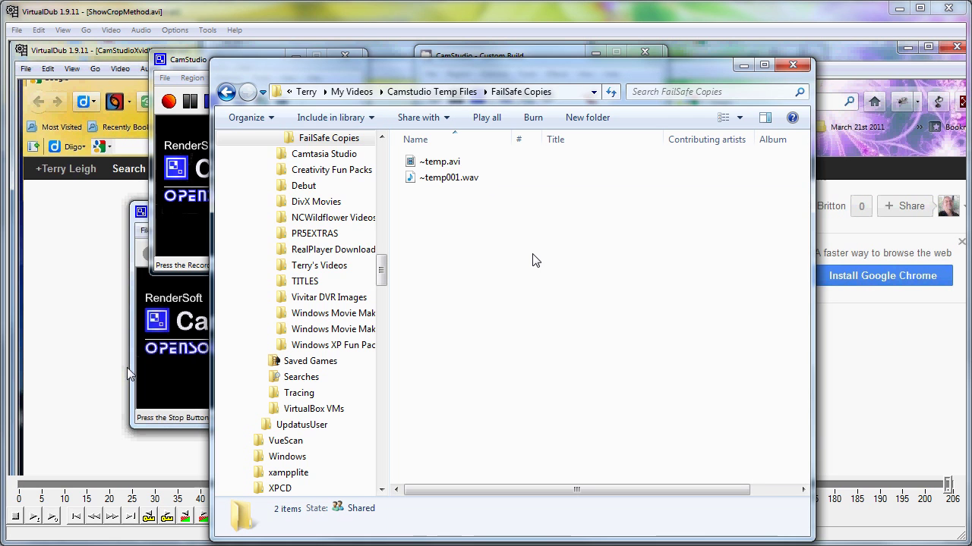
click(449, 92)
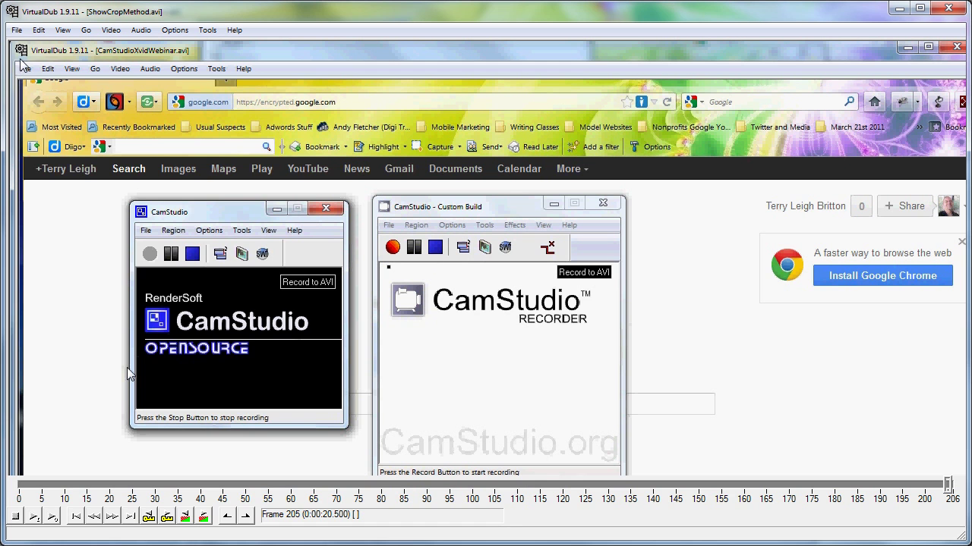
Open ~temp.avi from My Videos > Camstudio Temp Files > FailSafe Copies in VirtualDub
click(19, 30)
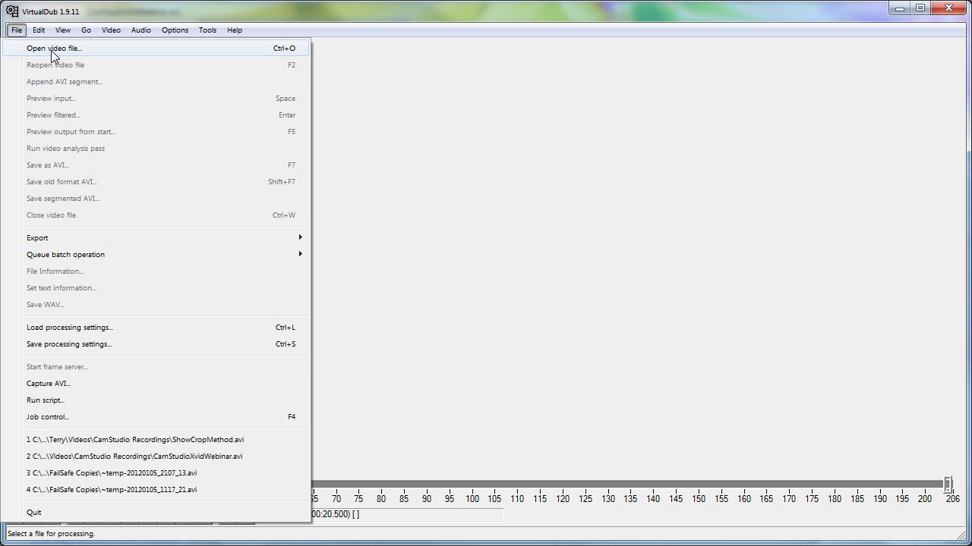
click(52, 50)
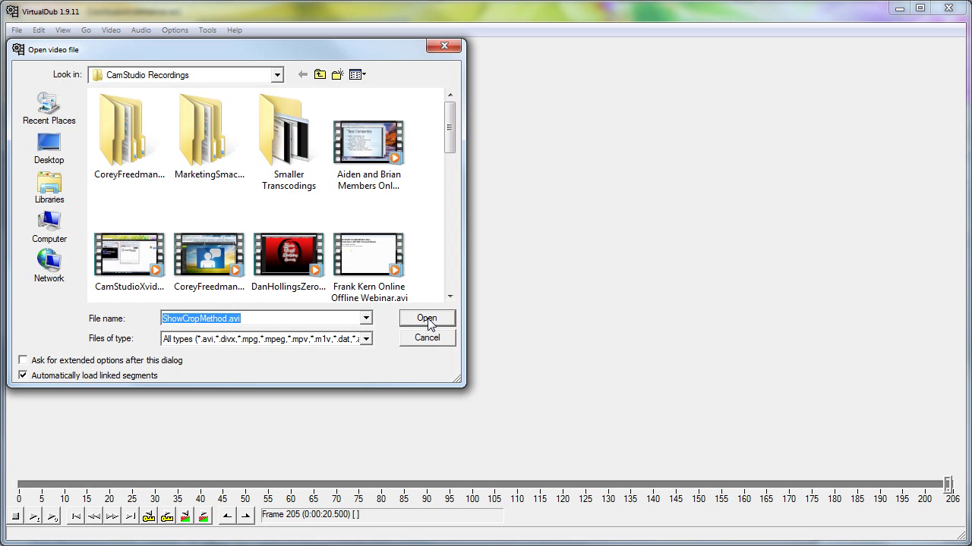
click(320, 75)
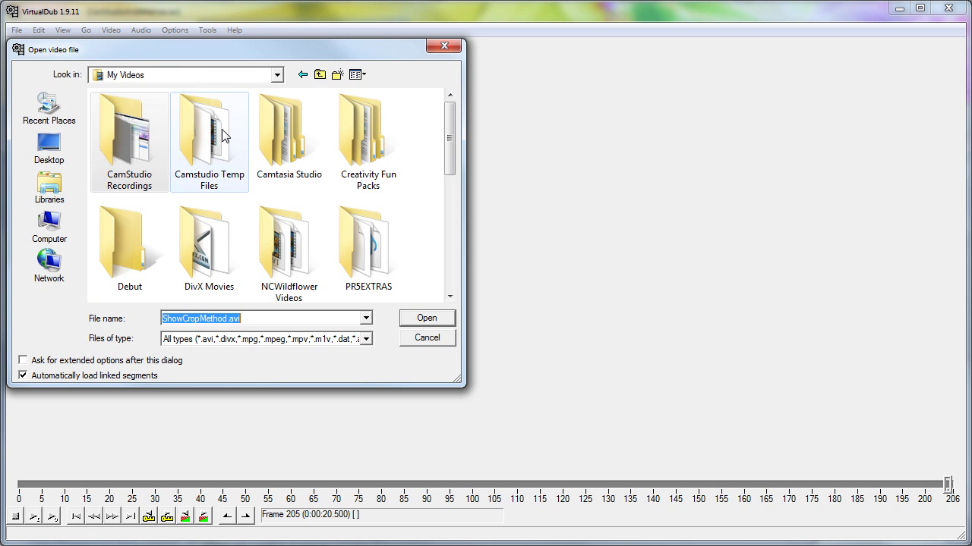
double_click(224, 135)
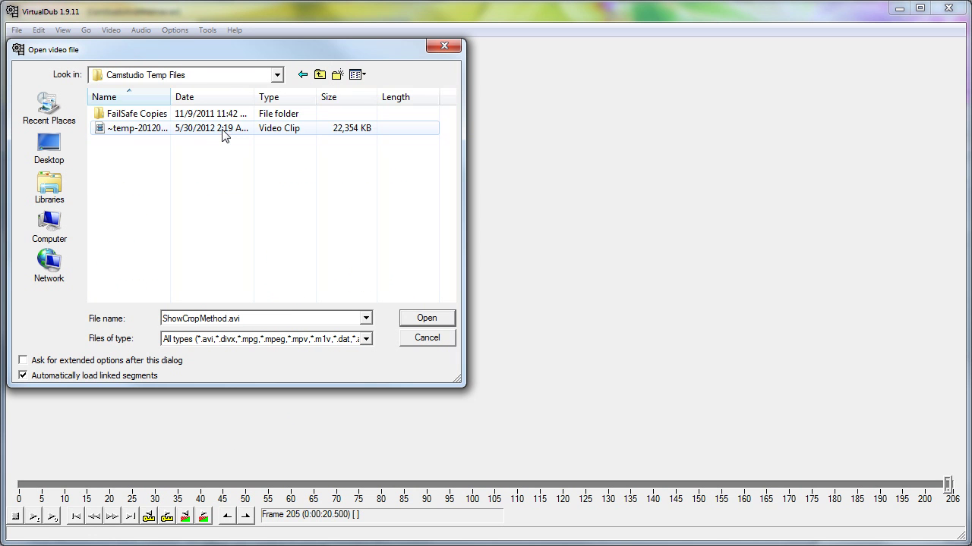
double_click(135, 114)
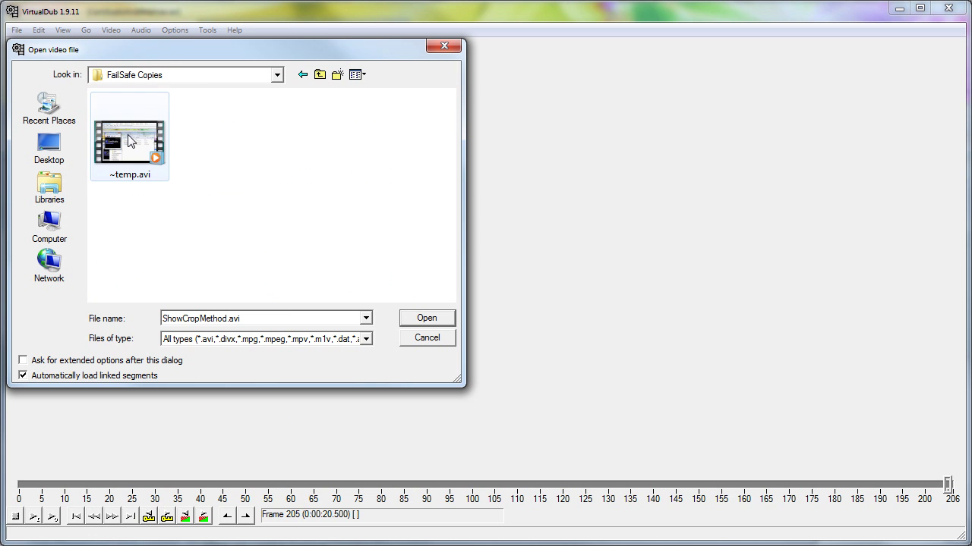
mouse_move(128, 143)
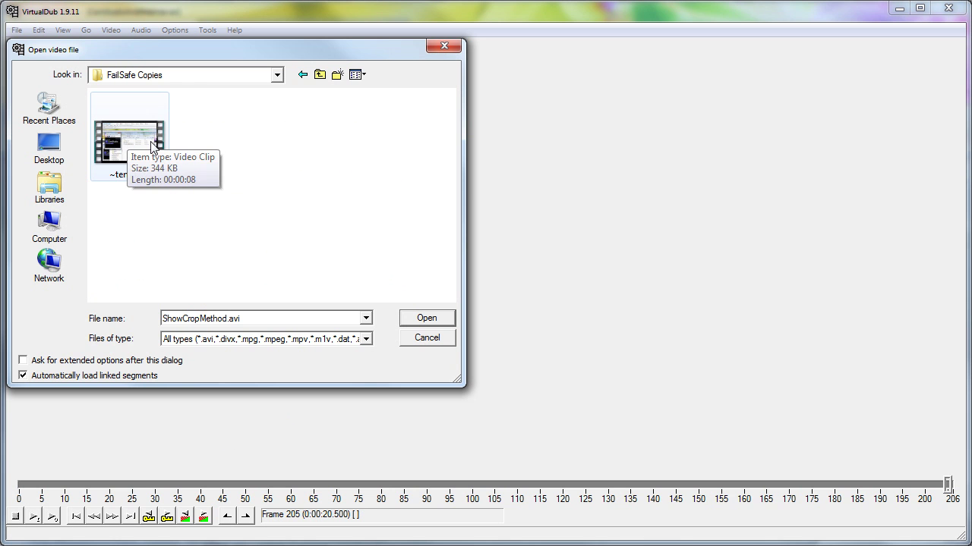
double_click(129, 142)
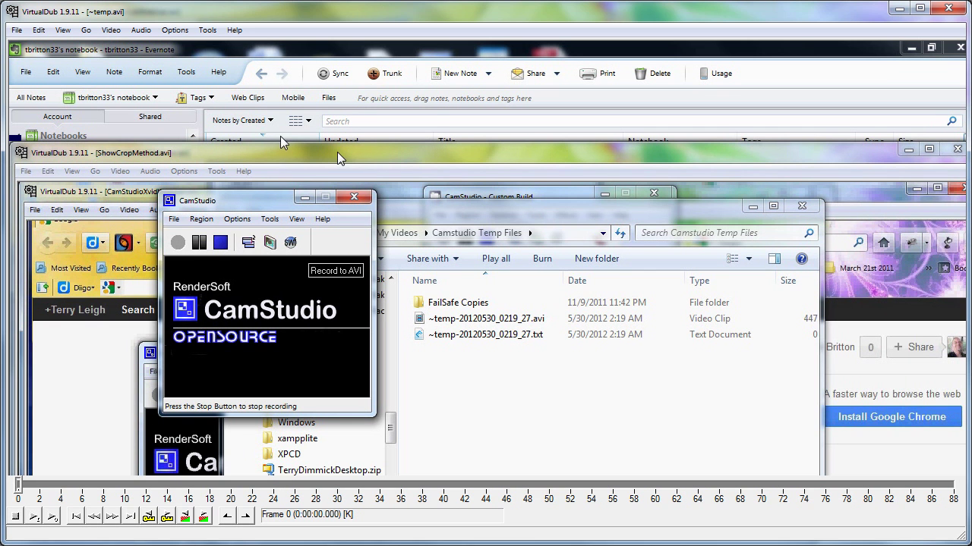
Close ~temp.avi and reopen it with 'Ask for extended options after this dialog' ticked
click(15, 30)
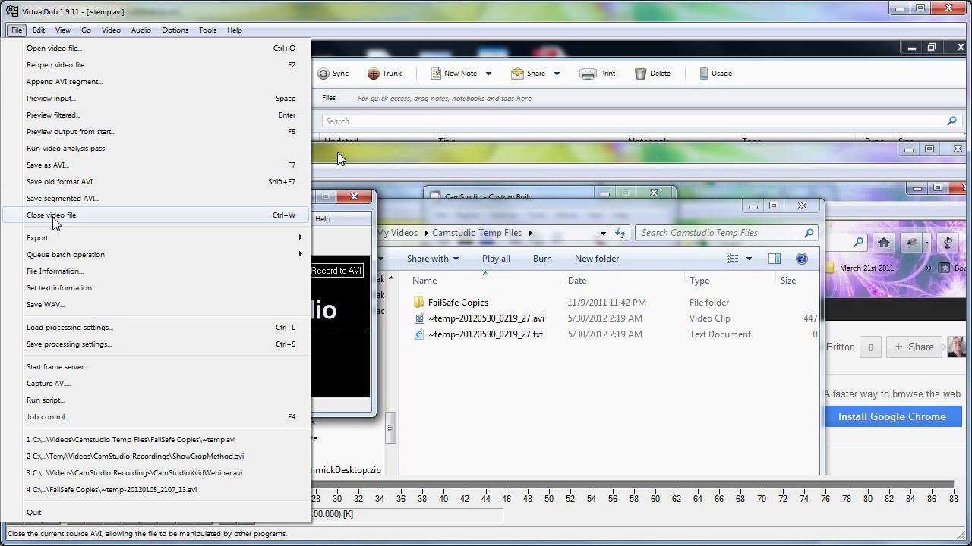
click(53, 216)
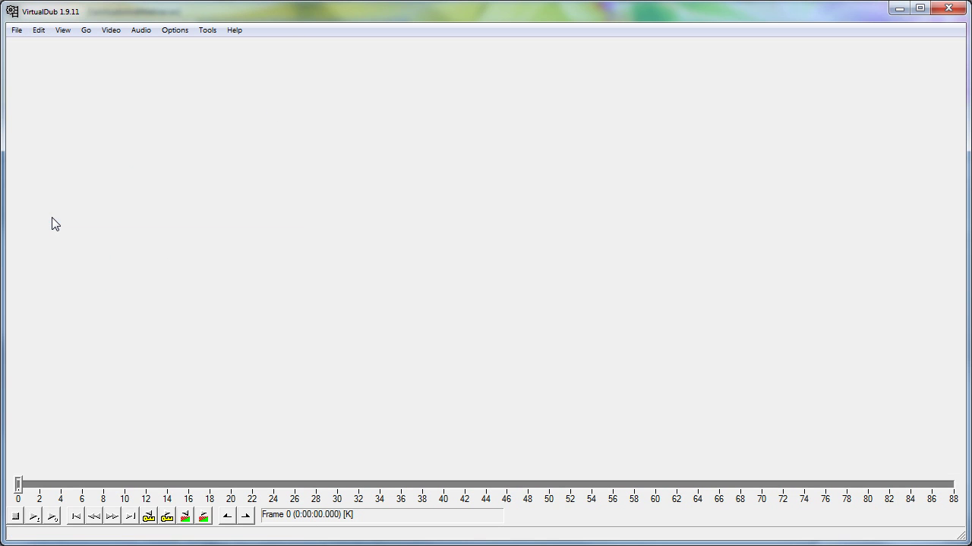
click(16, 31)
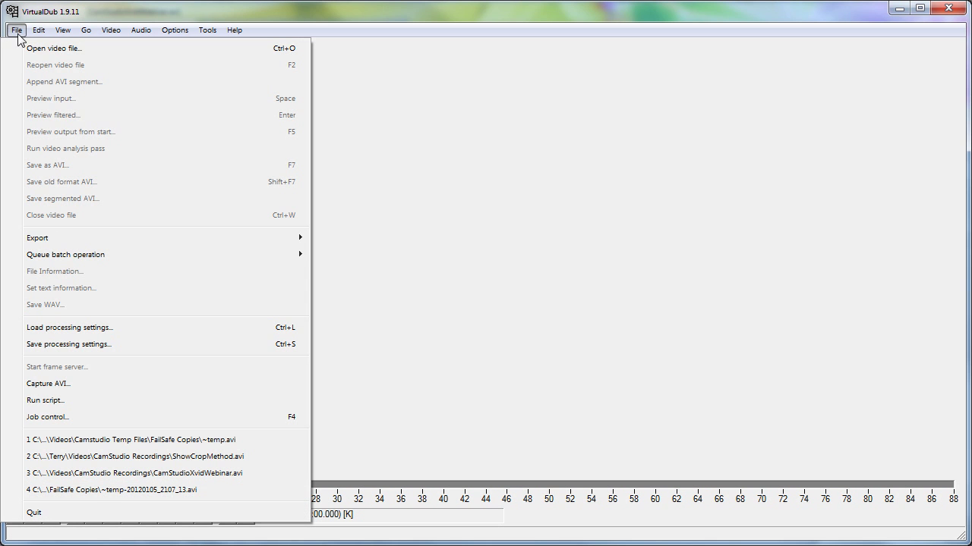
click(30, 48)
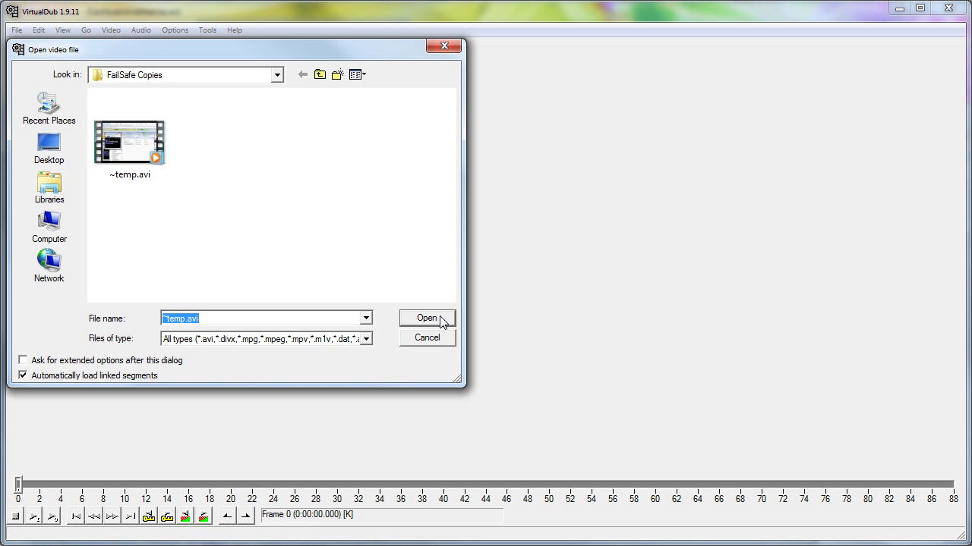
click(136, 164)
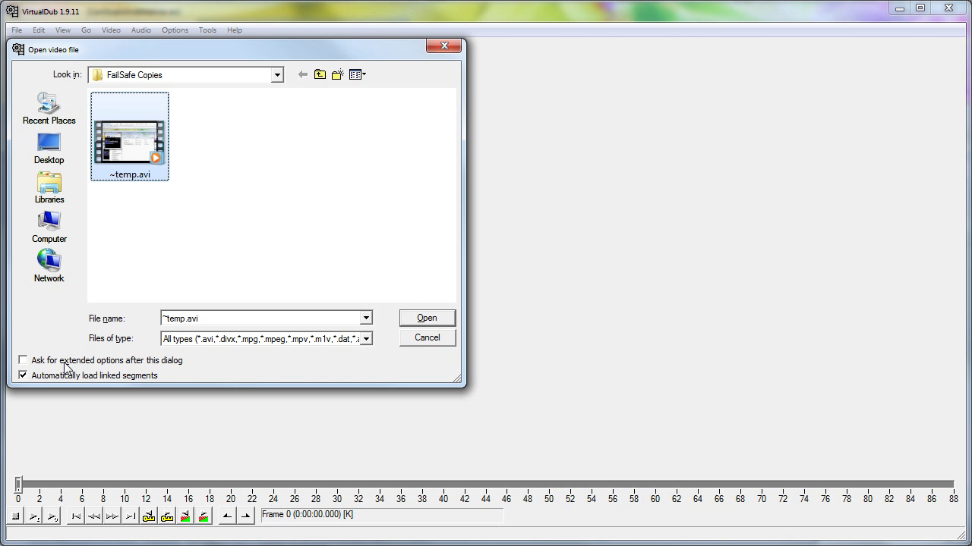
click(24, 361)
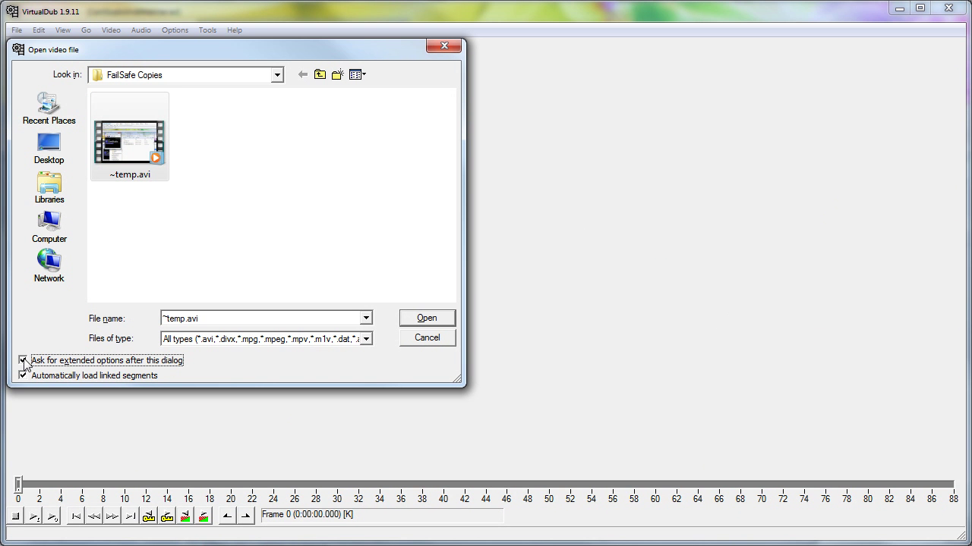
click(425, 318)
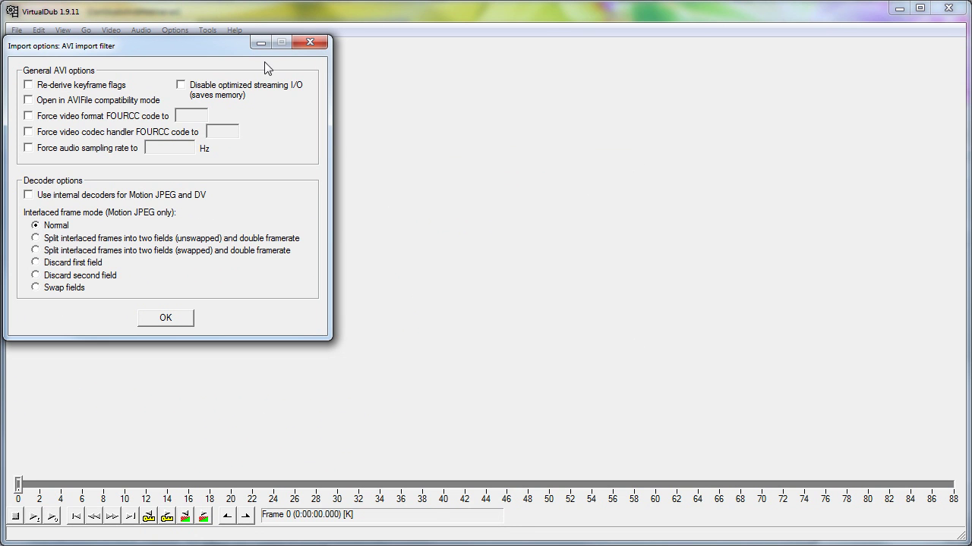
Dismiss the ~temp.avi import options and bring up the CamStudio 'Lossless Codec' forum thread in Firefox
click(312, 43)
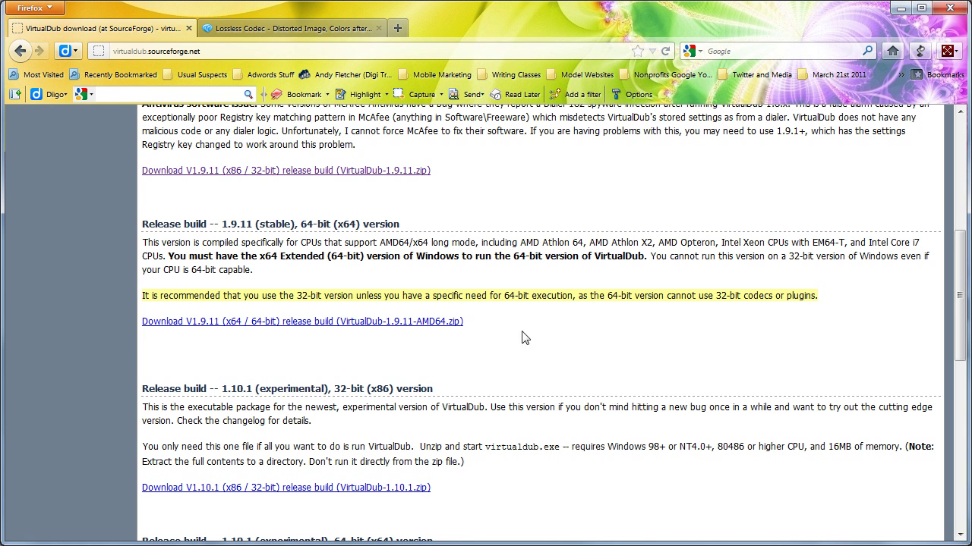
click(343, 28)
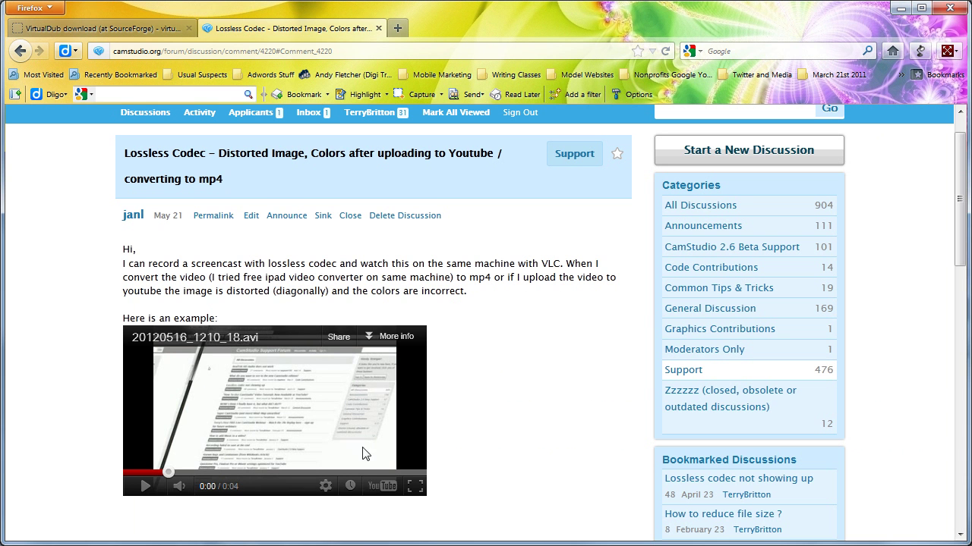
Open the forum's example video 20120516_1210_18.avi on YouTube and replay it
click(386, 486)
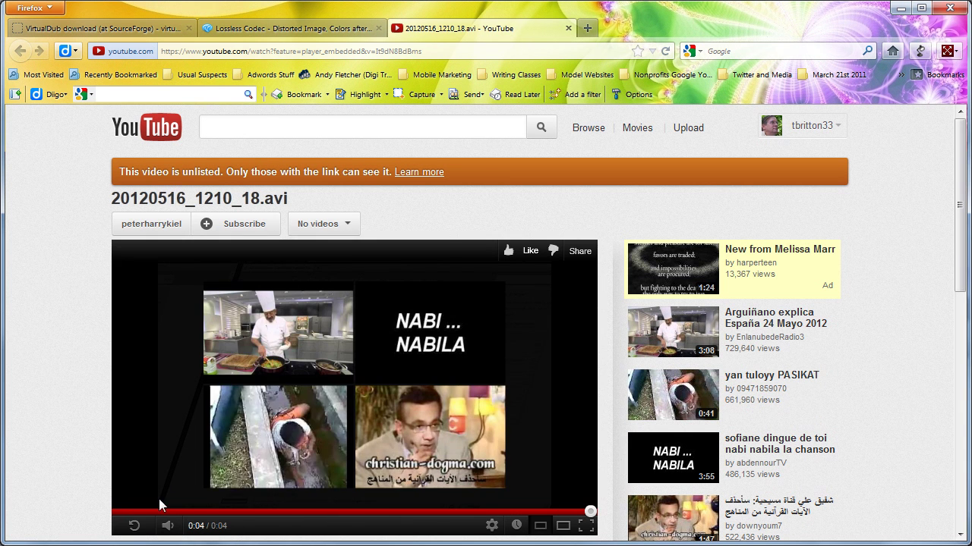
click(135, 526)
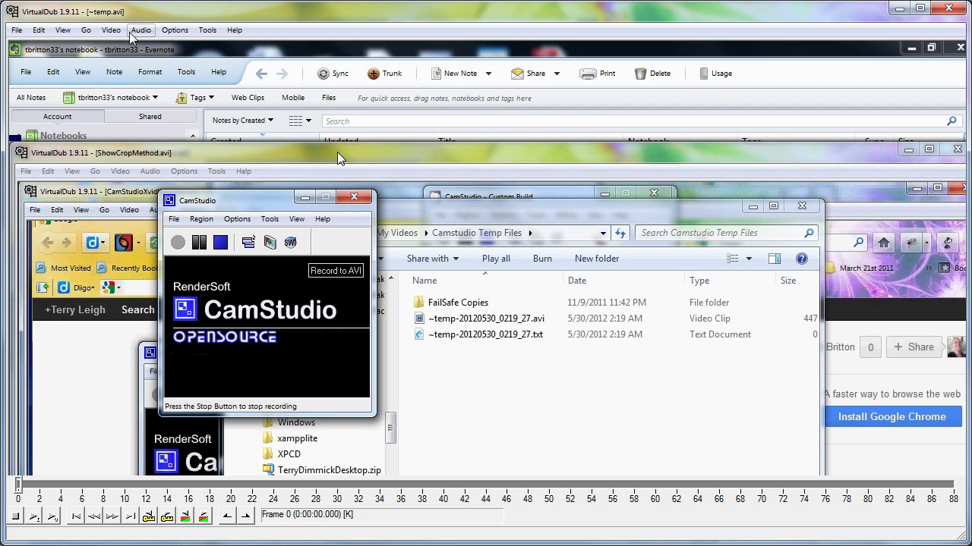
Review the ffdshow, DivX 6.9.2, Intel IYUV, Microsoft Video 1 and Xvid codecs, then cancel, keeping Xvid
click(110, 31)
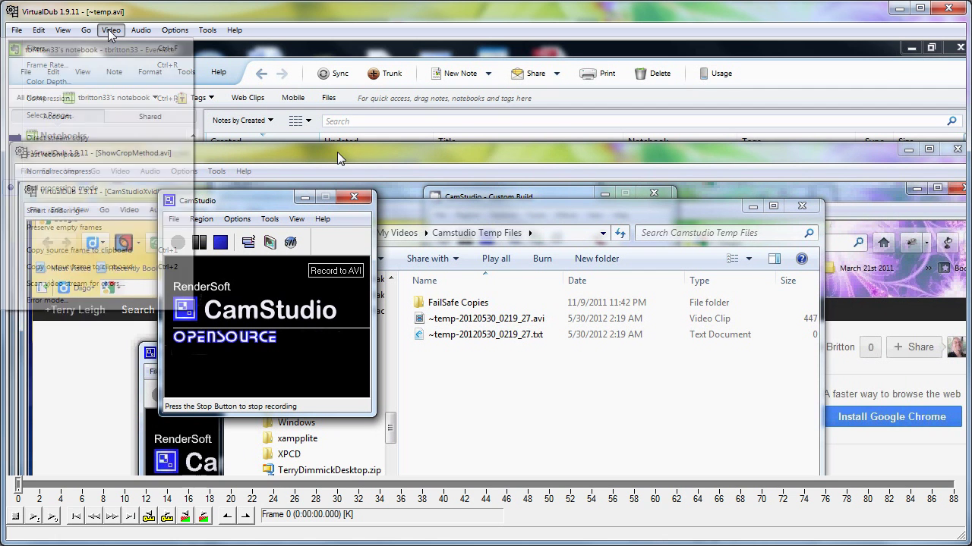
mouse_move(62, 30)
mouse_move(110, 31)
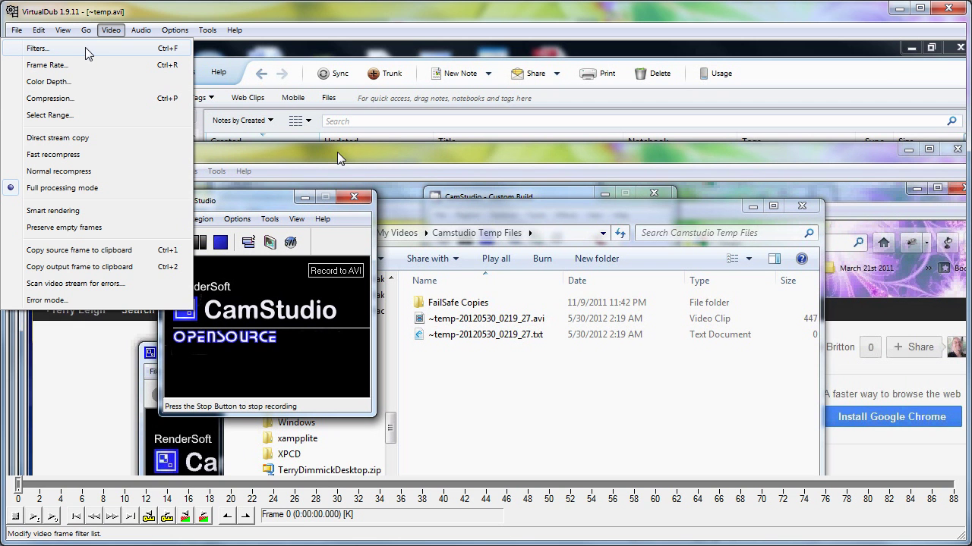
click(91, 98)
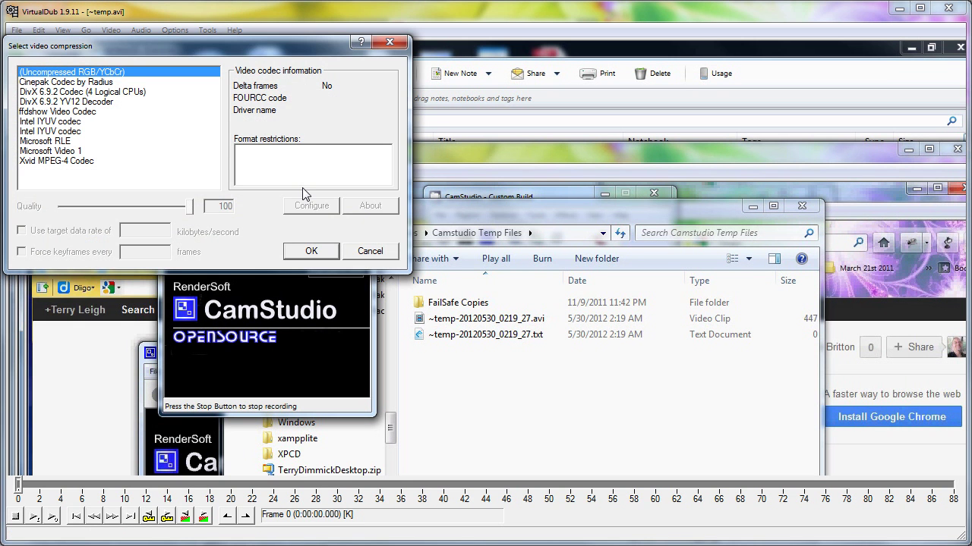
click(73, 111)
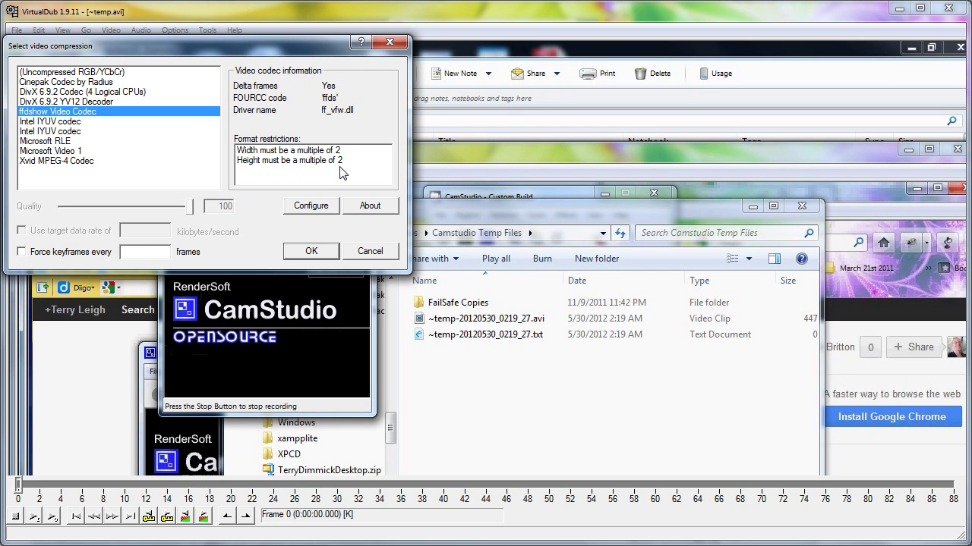
click(107, 92)
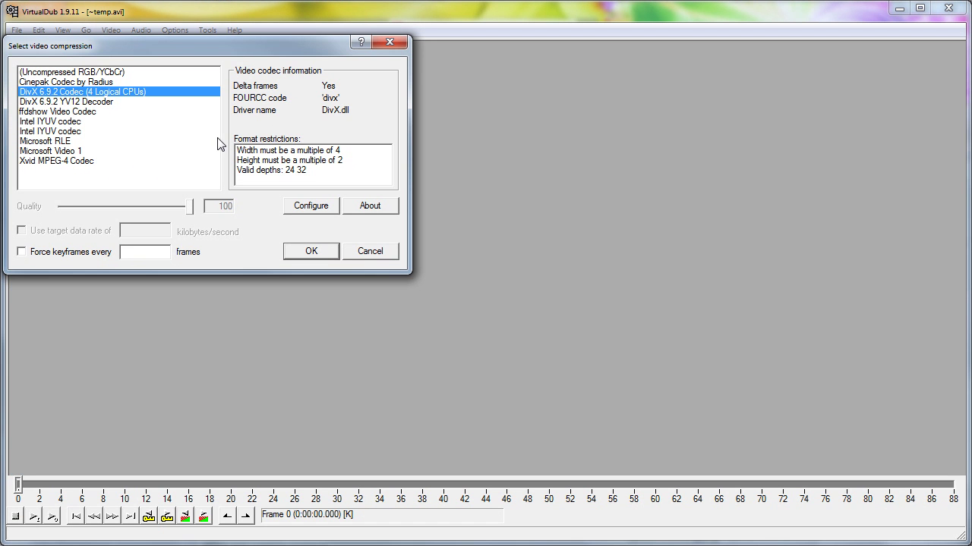
click(93, 122)
click(94, 112)
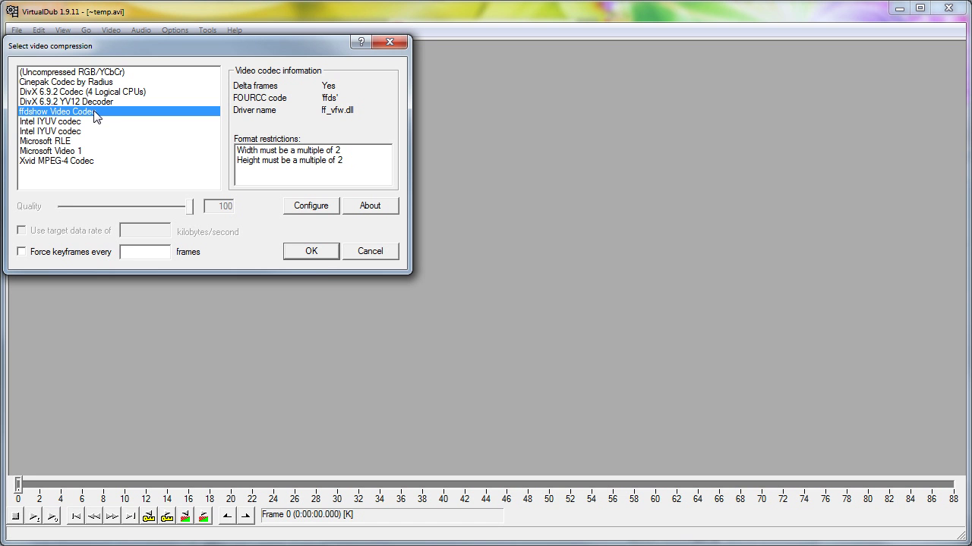
click(73, 167)
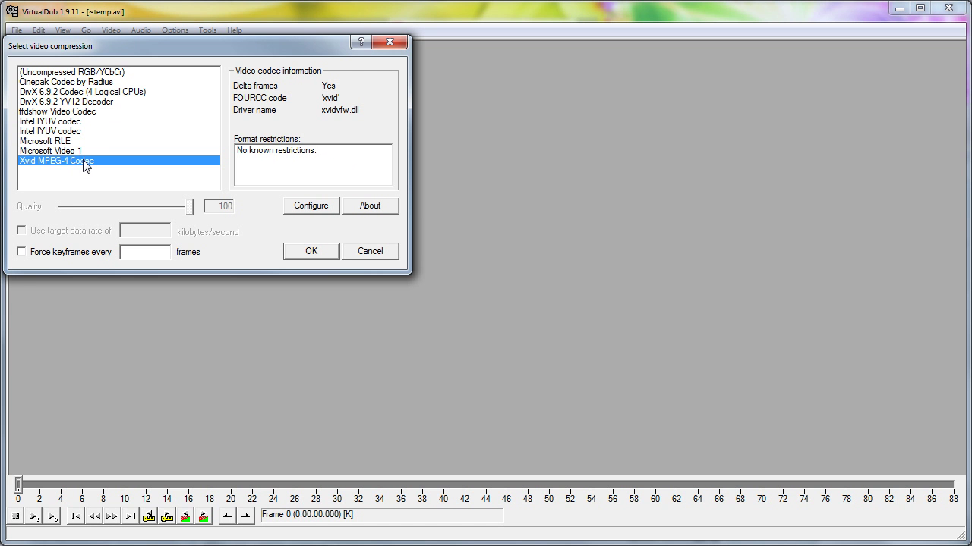
click(79, 150)
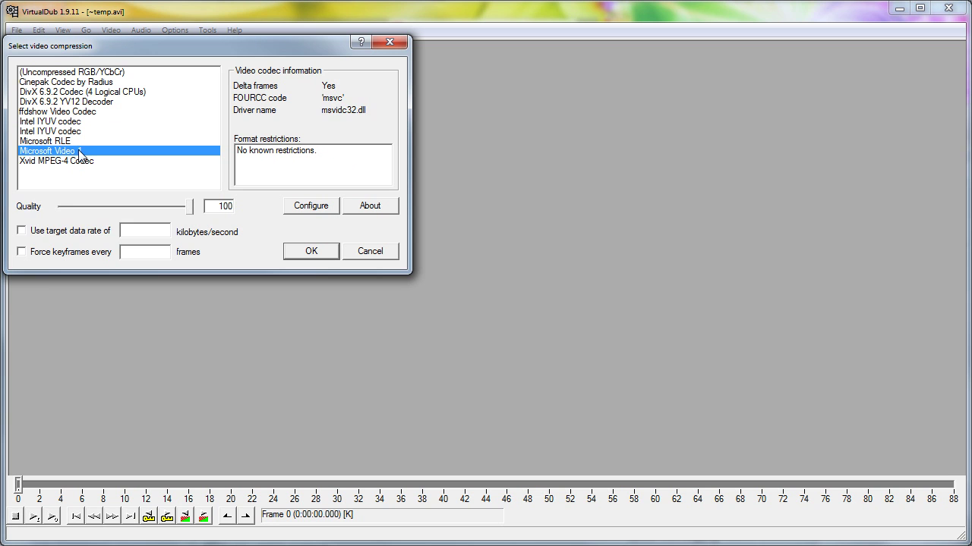
click(92, 161)
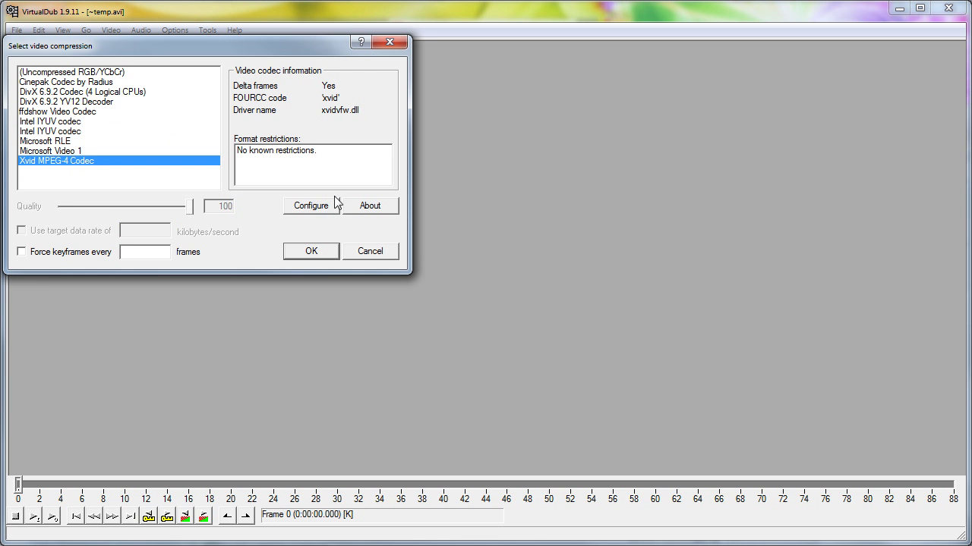
click(362, 255)
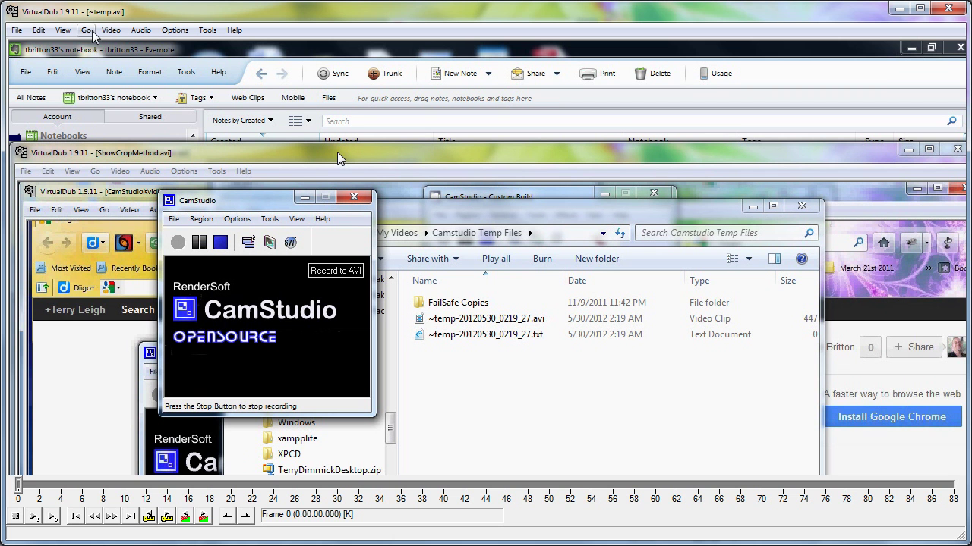
Delete the existing resize (Lanczos3) filter from the video filter list
click(112, 31)
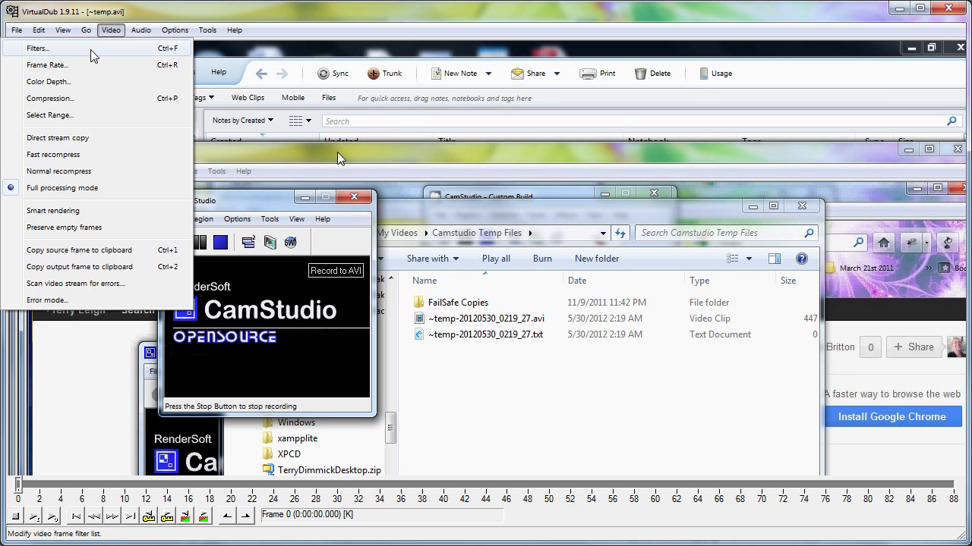
click(91, 55)
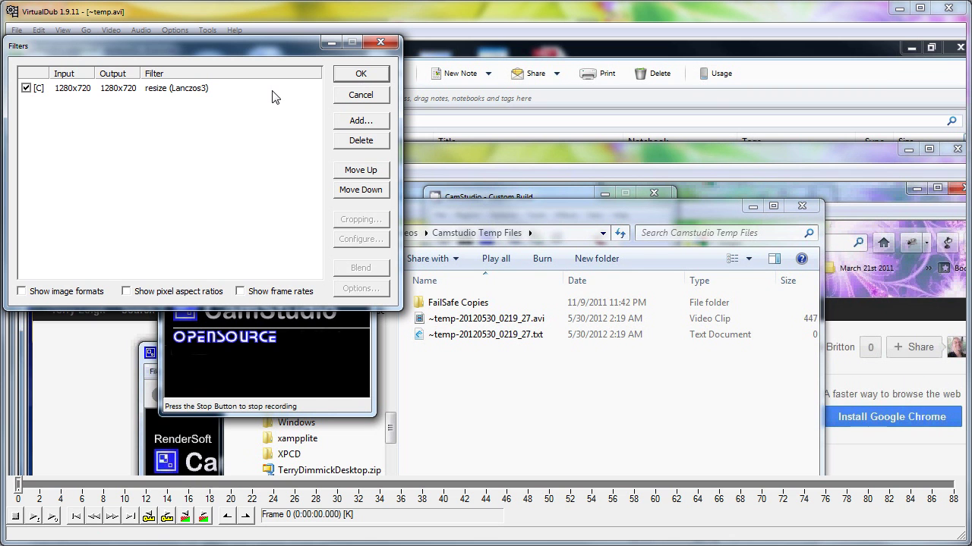
click(190, 89)
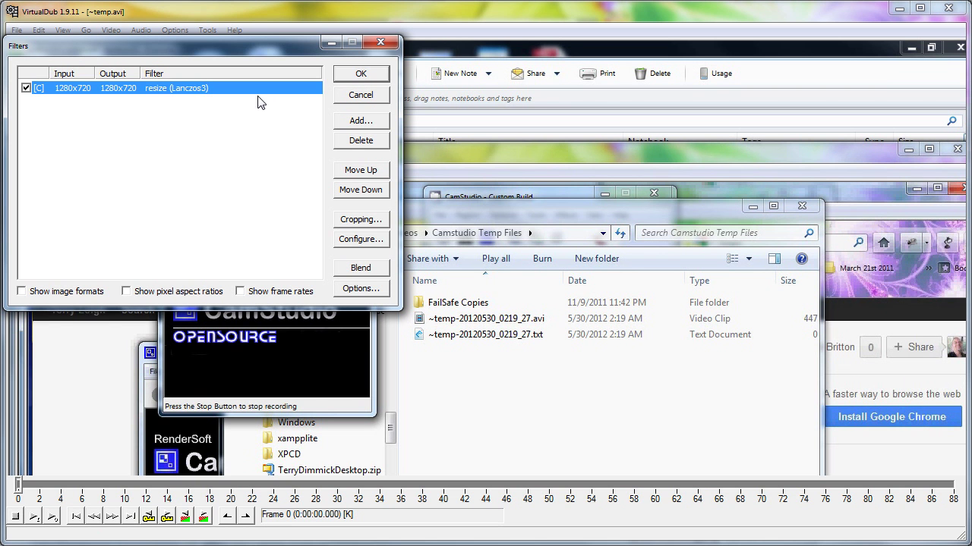
click(354, 144)
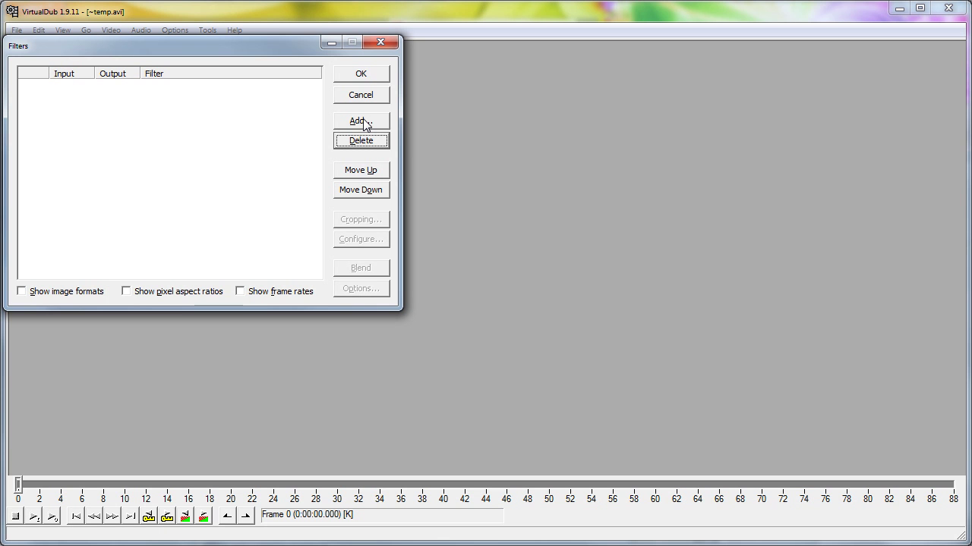
Choose a new resize filter, then dismiss its 1280 x 720 settings without adding it
click(363, 122)
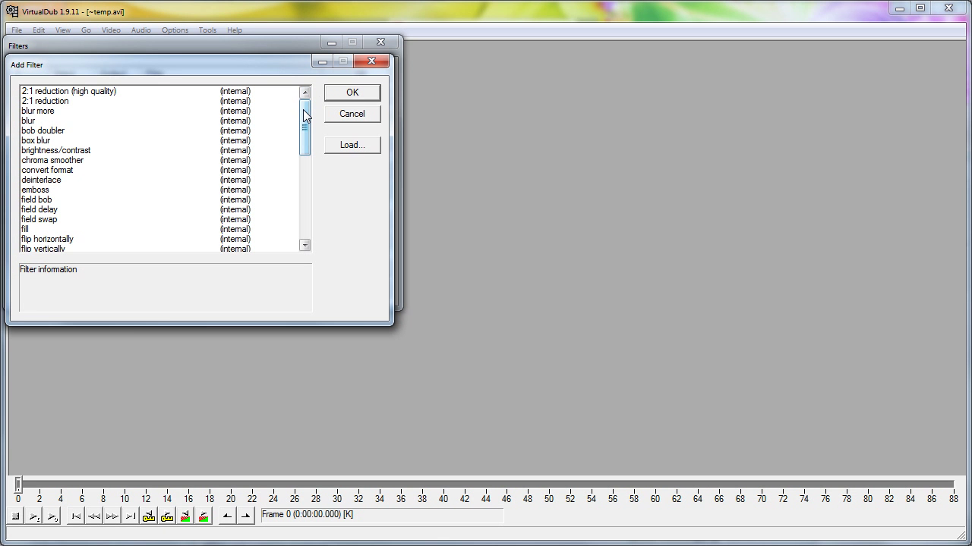
drag(304, 110, 322, 217)
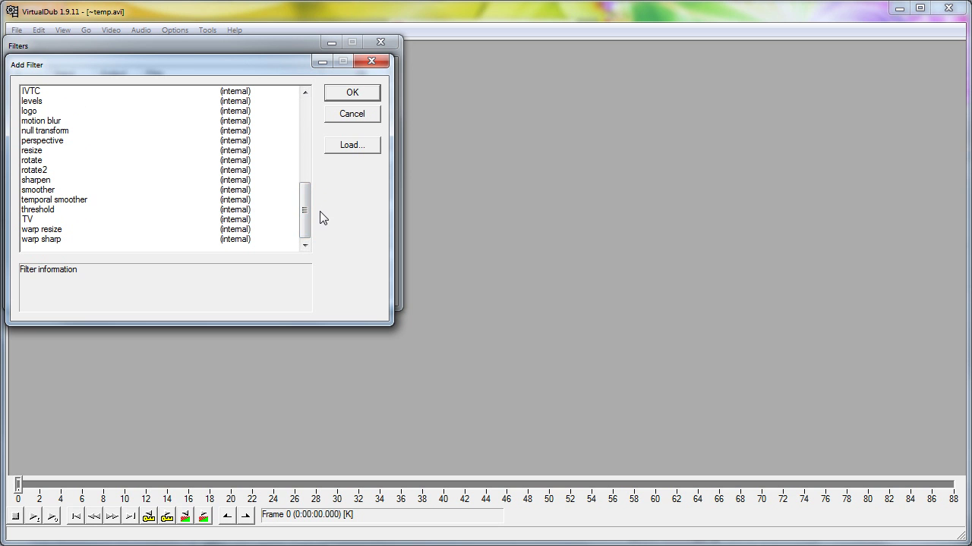
click(36, 151)
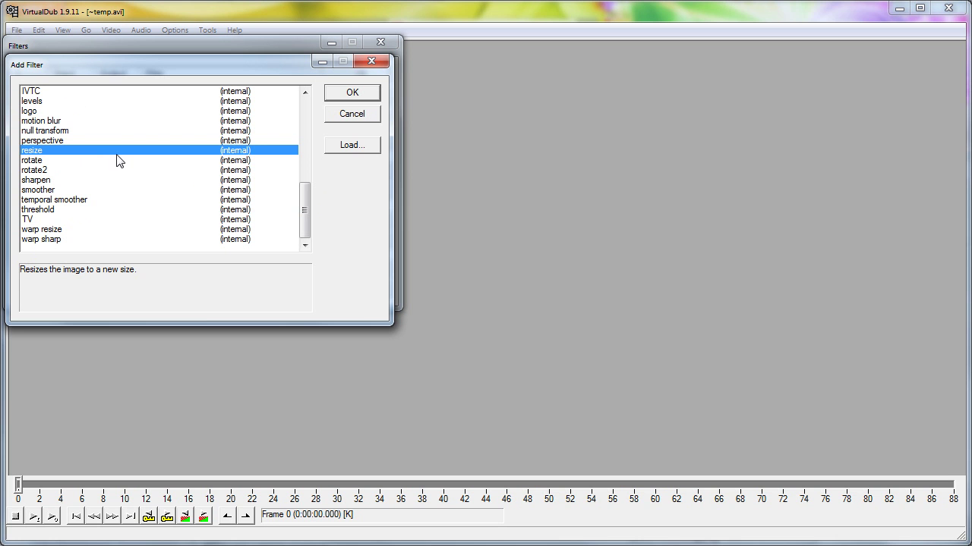
click(354, 95)
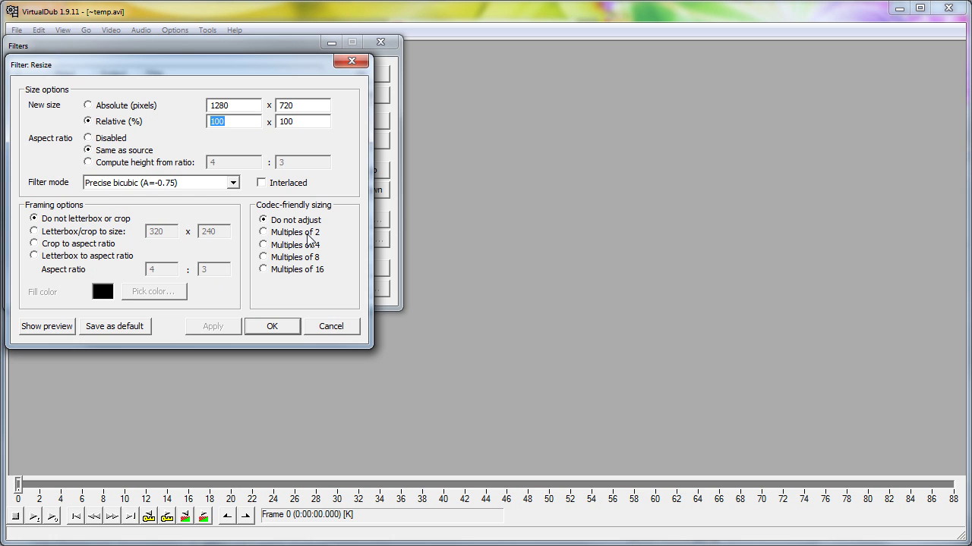
click(332, 328)
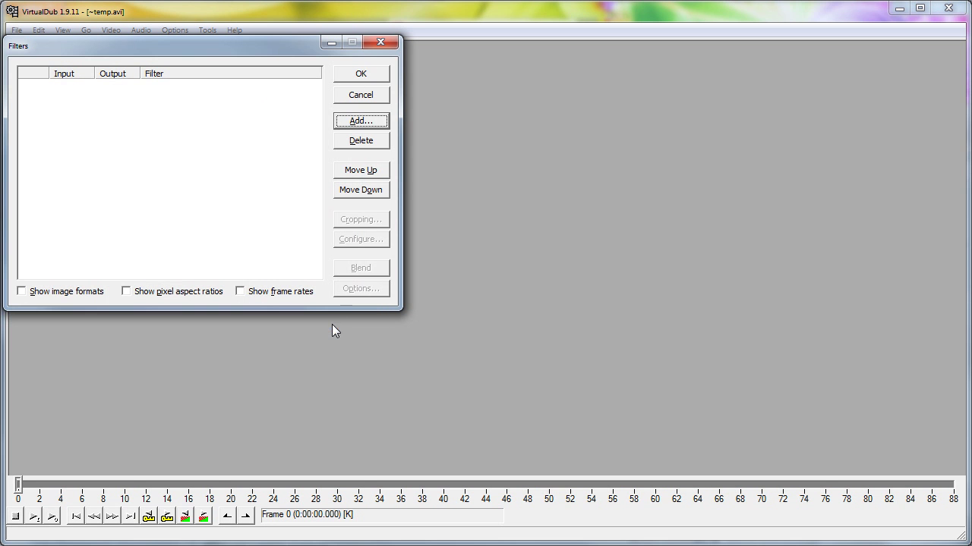
Close the Filters list and unload ~temp.avi
click(359, 98)
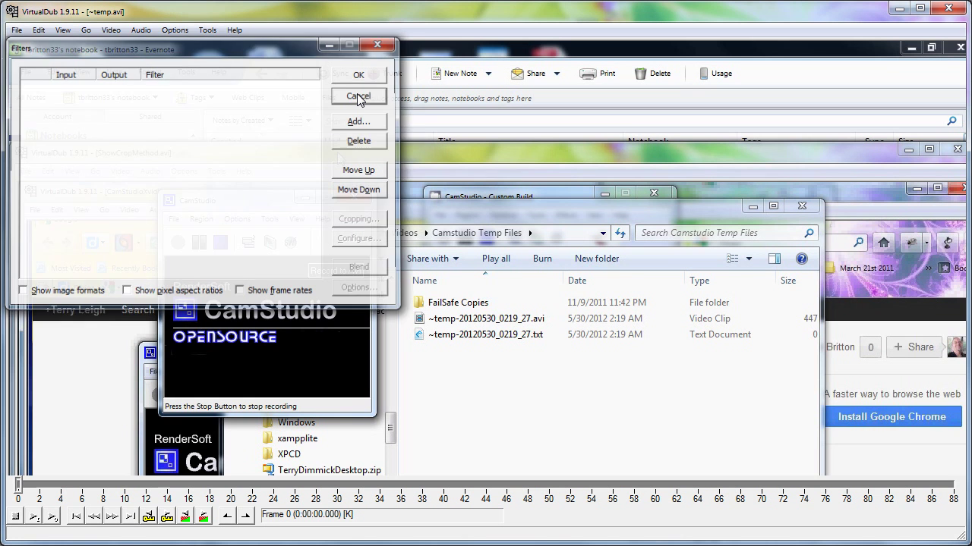
click(17, 30)
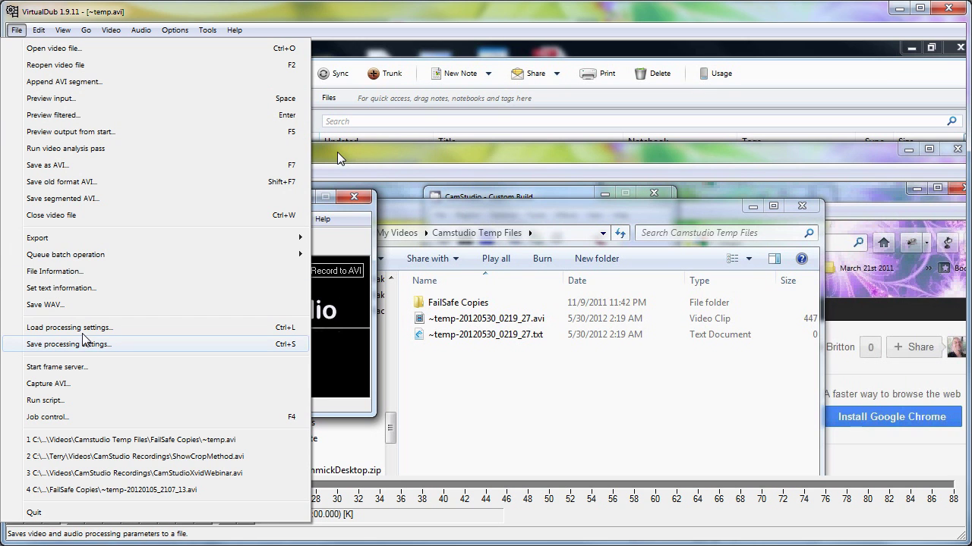
click(63, 216)
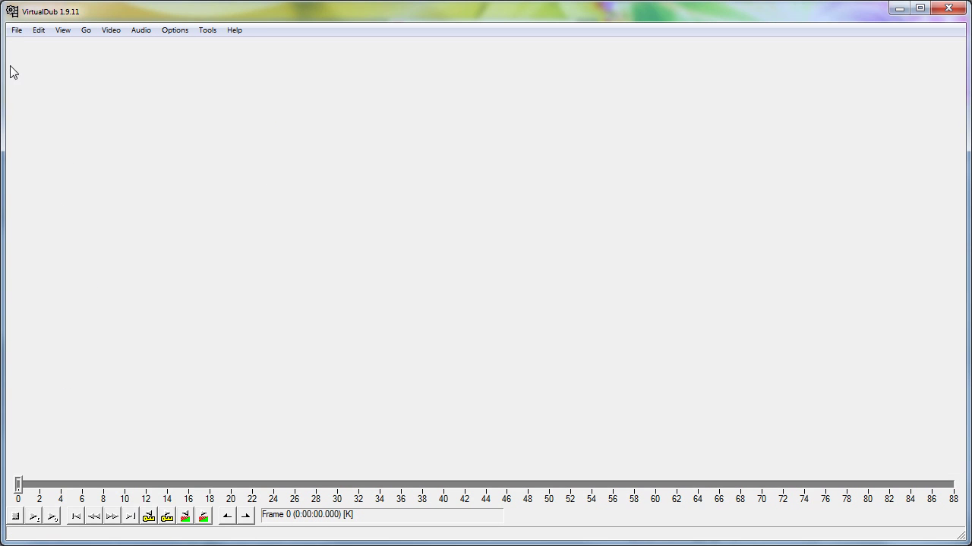
Open ShowCropMethod.avi from My Videos\CamStudio Recordings
click(16, 31)
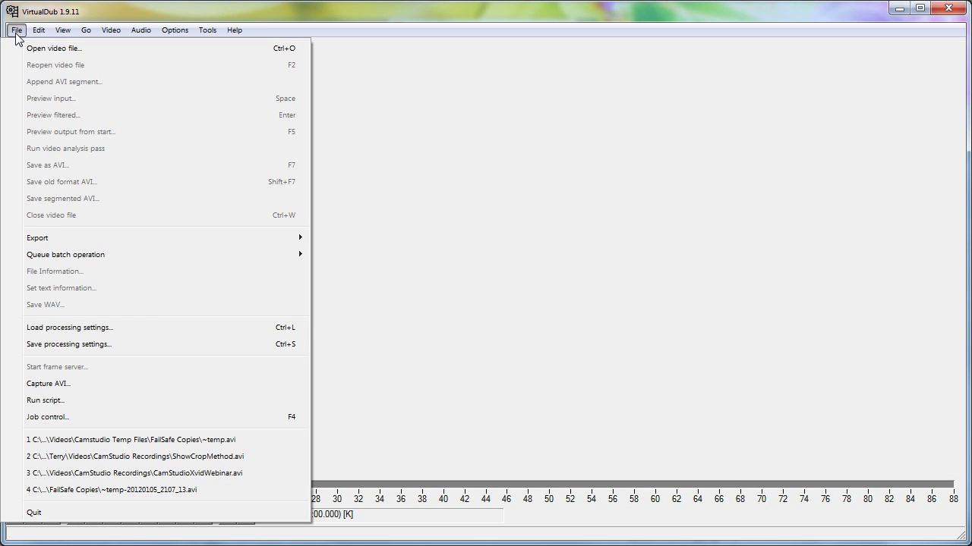
click(44, 49)
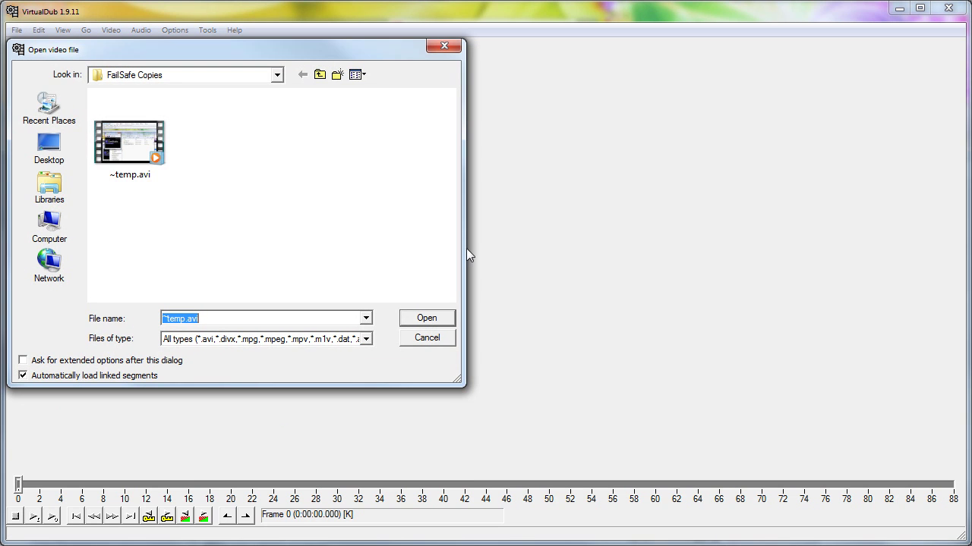
click(320, 75)
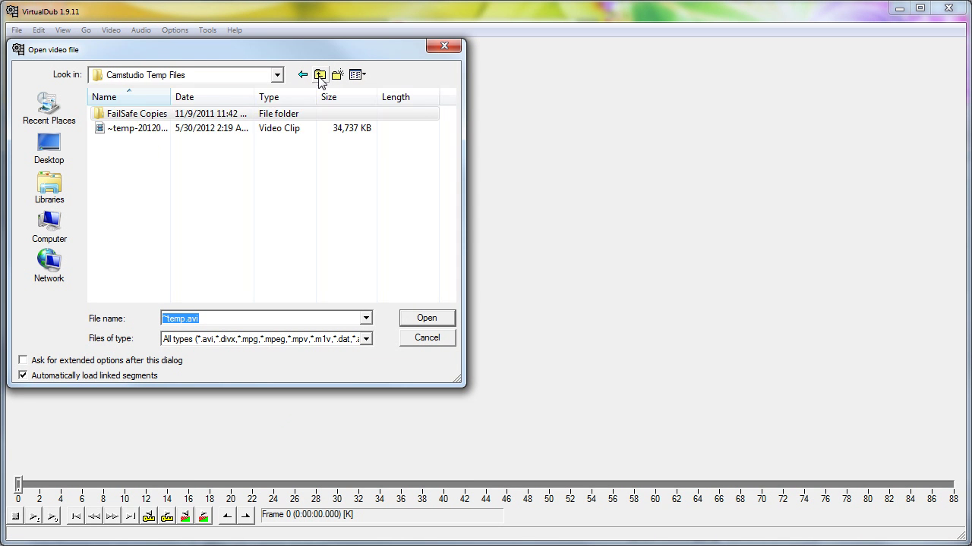
click(319, 76)
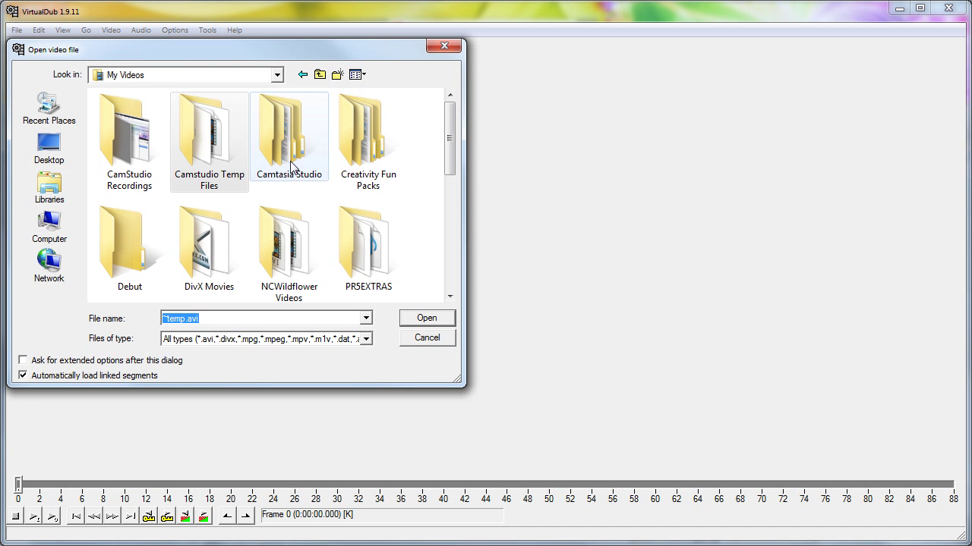
double_click(142, 151)
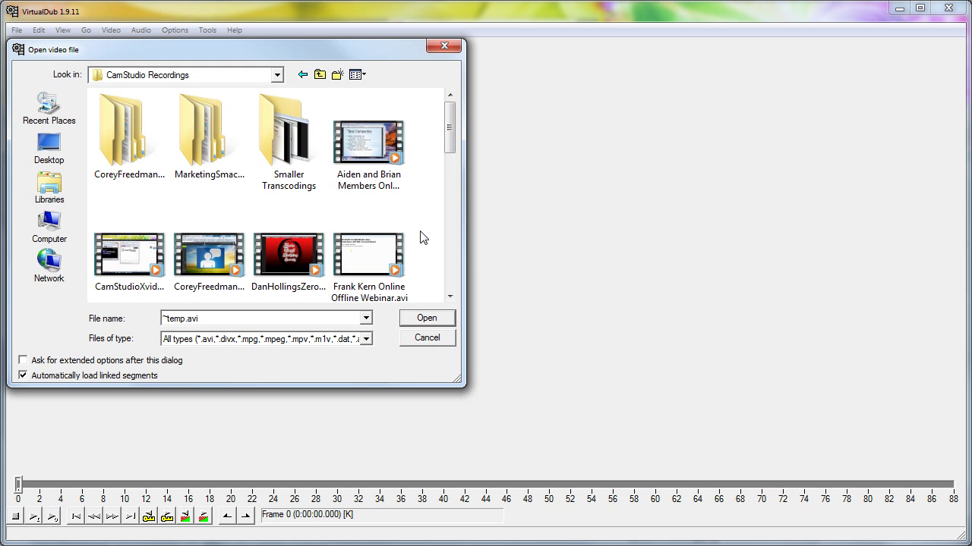
scroll(446, 288, down, 5)
scroll(446, 288, down, 3)
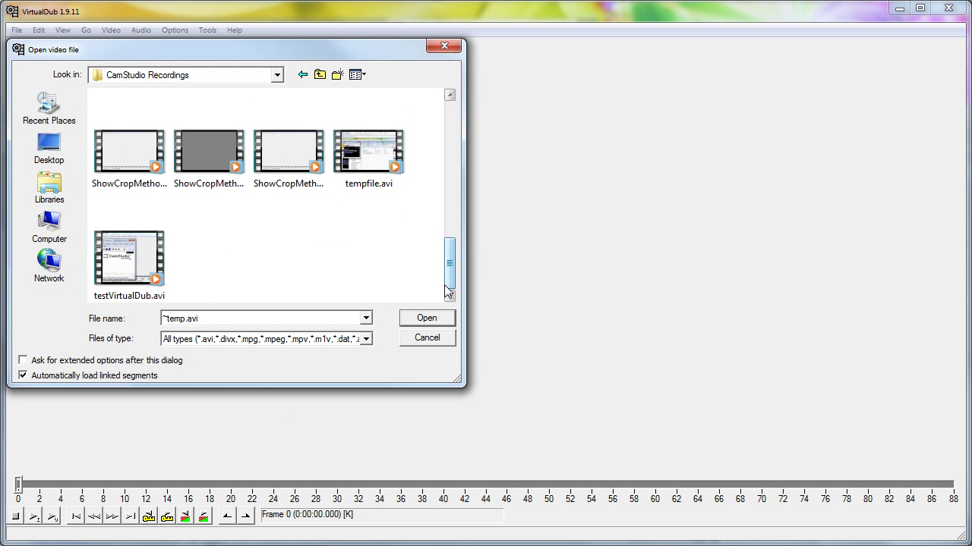
double_click(146, 168)
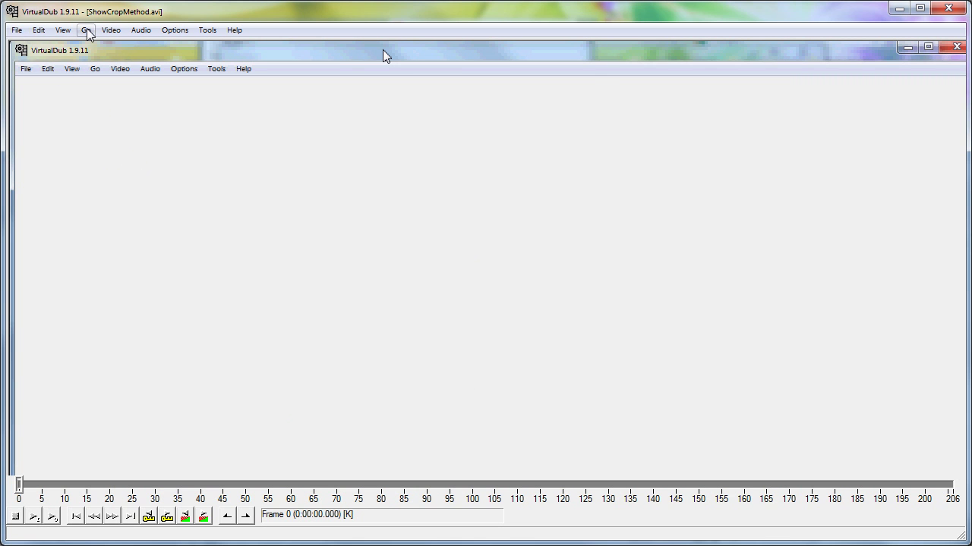
Open the Video menu for the loaded ShowCropMethod.avi
click(120, 30)
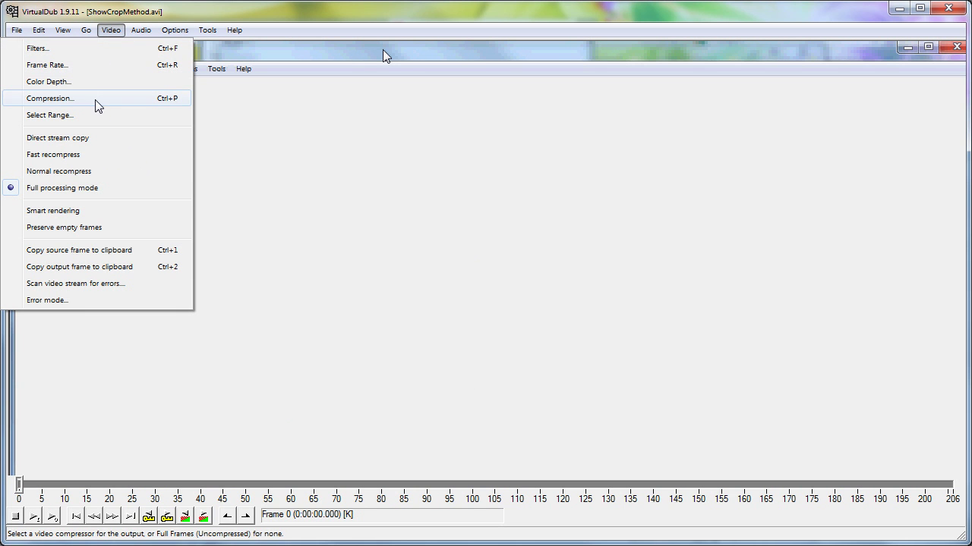
Replace the old resize (Lanczos3) filter with a new resize filter showing source 1276 x 716
click(85, 50)
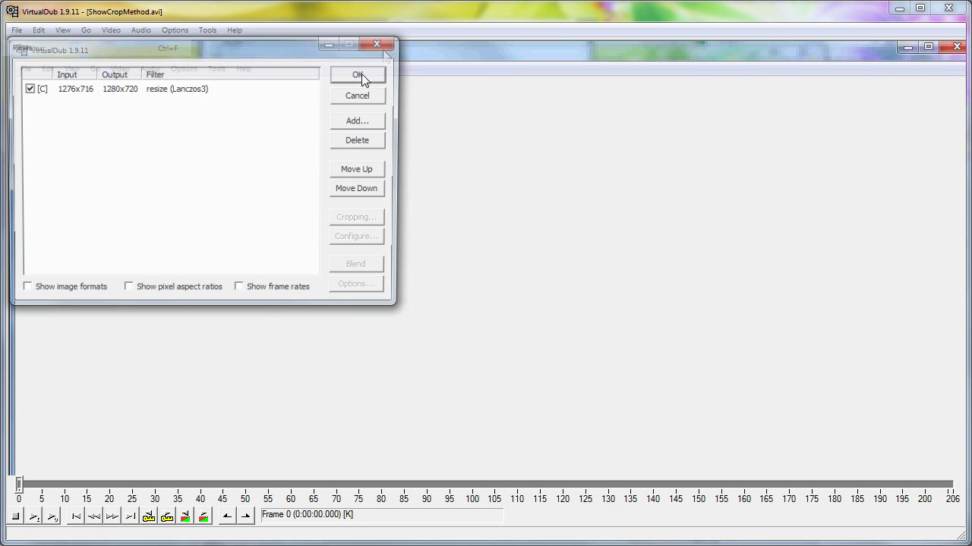
click(223, 90)
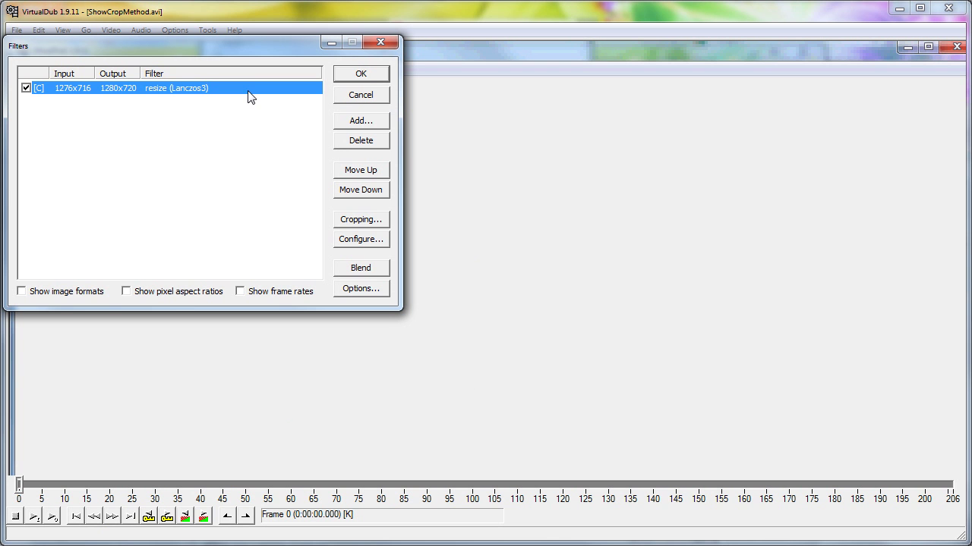
click(351, 143)
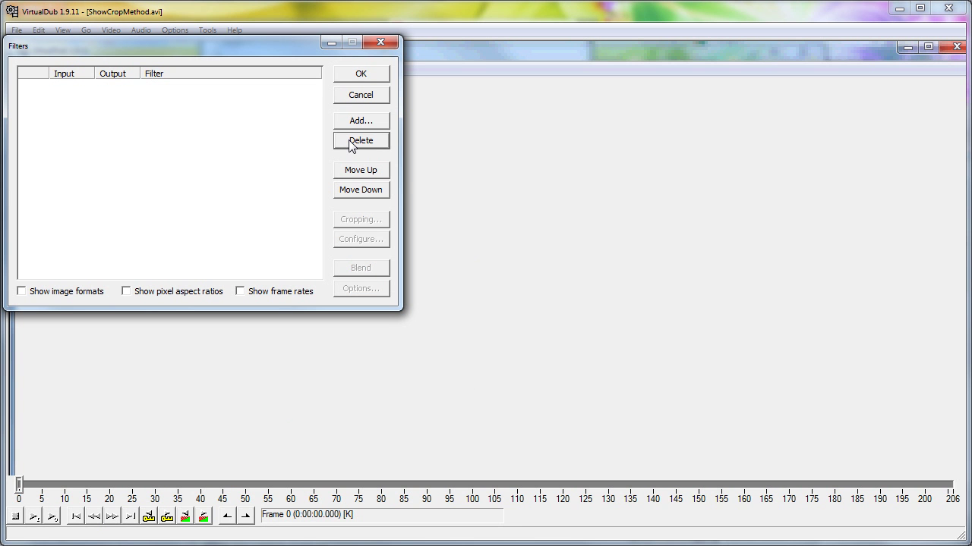
click(359, 121)
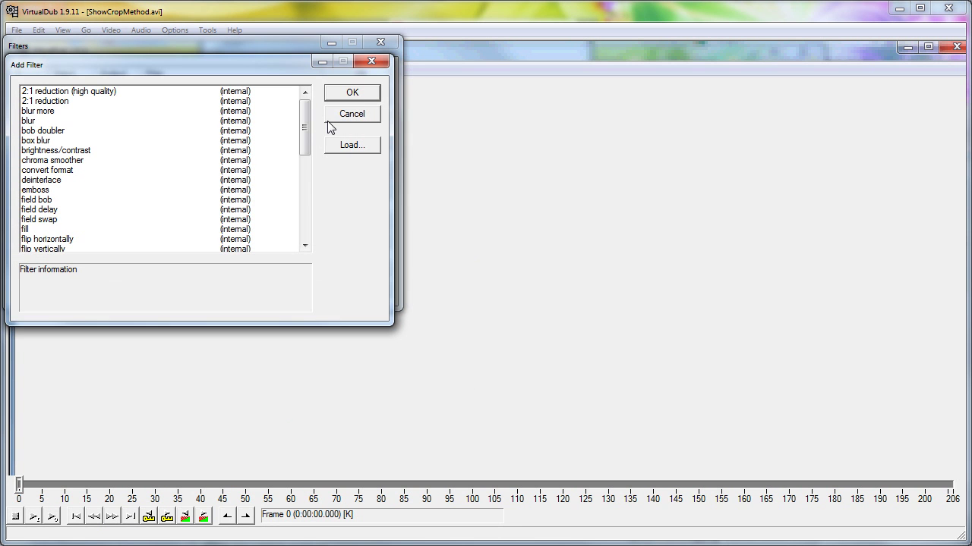
drag(305, 148, 303, 241)
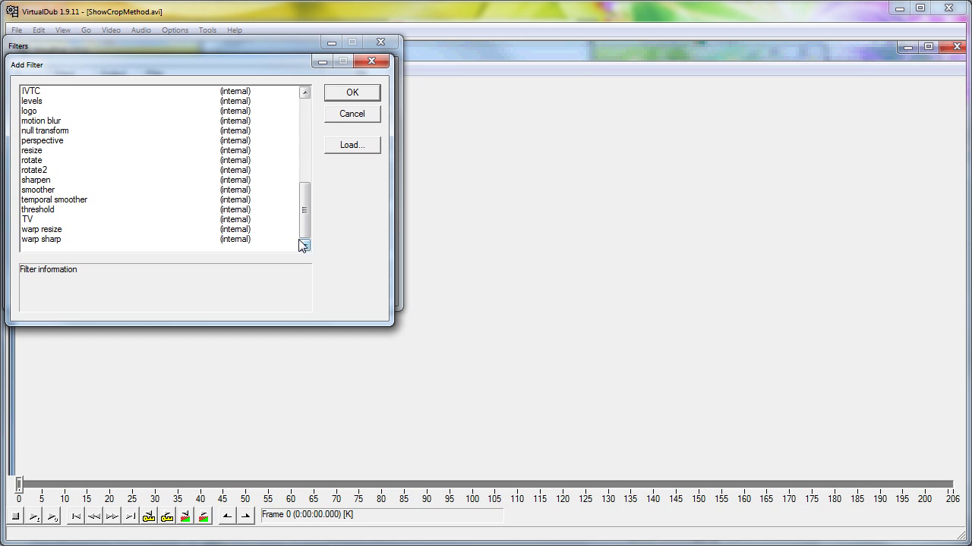
double_click(32, 151)
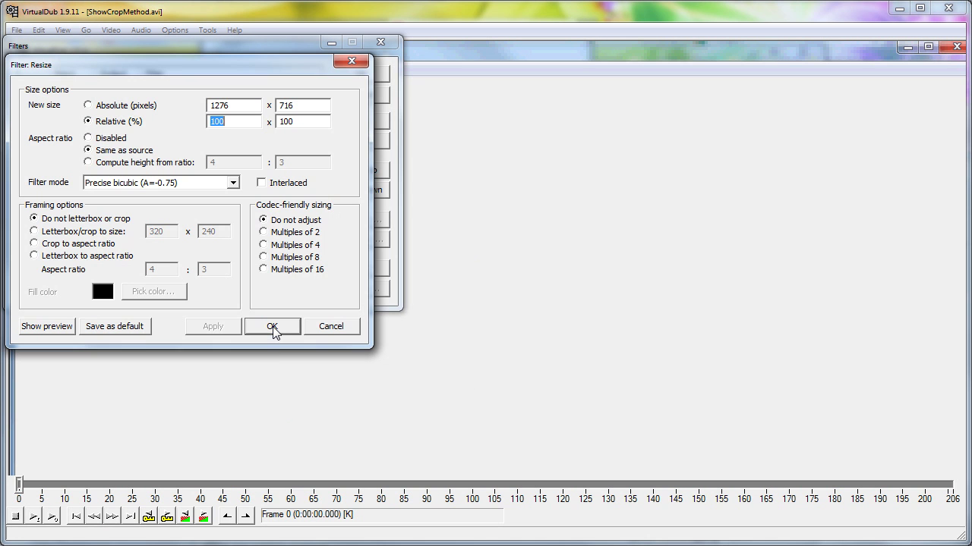
Set the resize to absolute 1280 x 720 with aspect ratio locking disabled
click(235, 103)
key(BackSpace)
key(BackSpace)
text(80)
click(88, 139)
drag(306, 105, 277, 111)
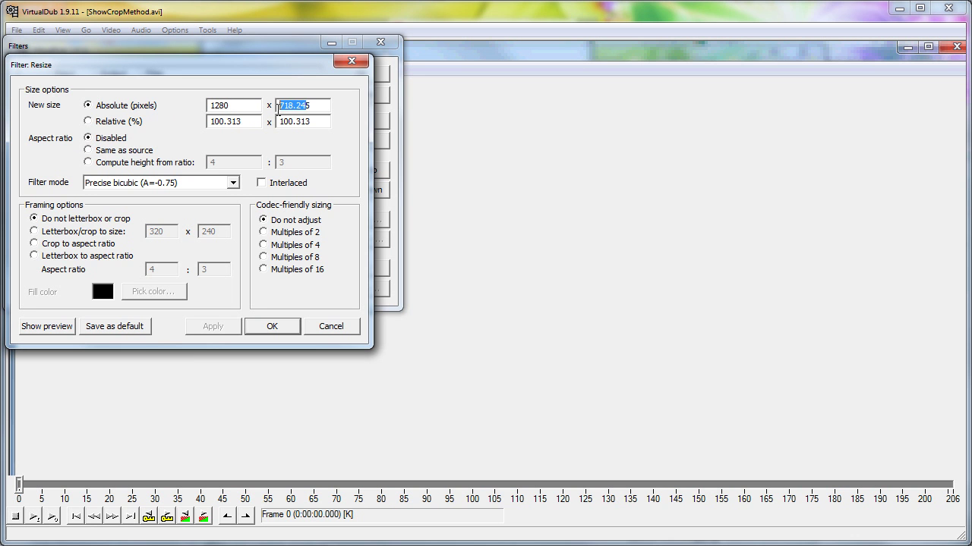
text(720)
key(Delete)
Choose Lanczos3 filter mode and confirm the 1276x716 to 1280x720 resize
click(233, 185)
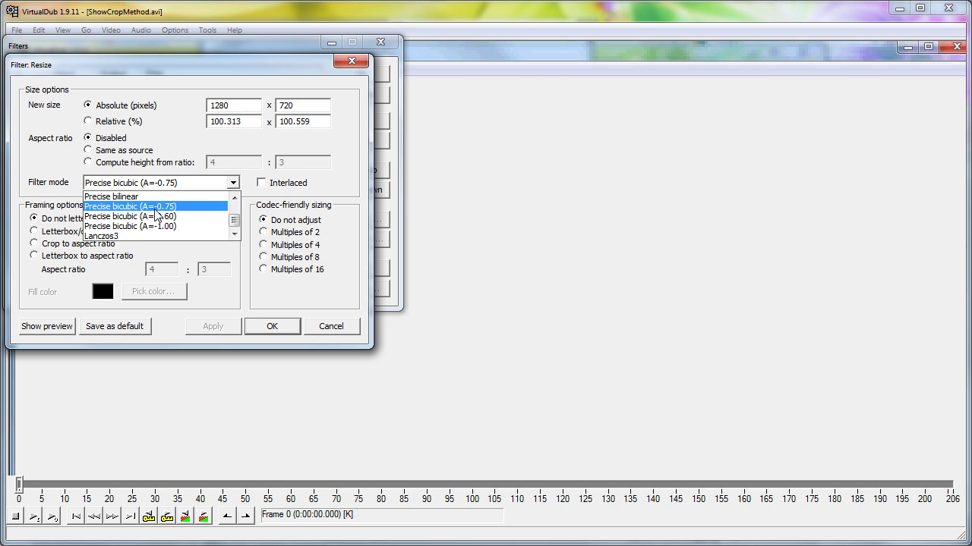
click(140, 236)
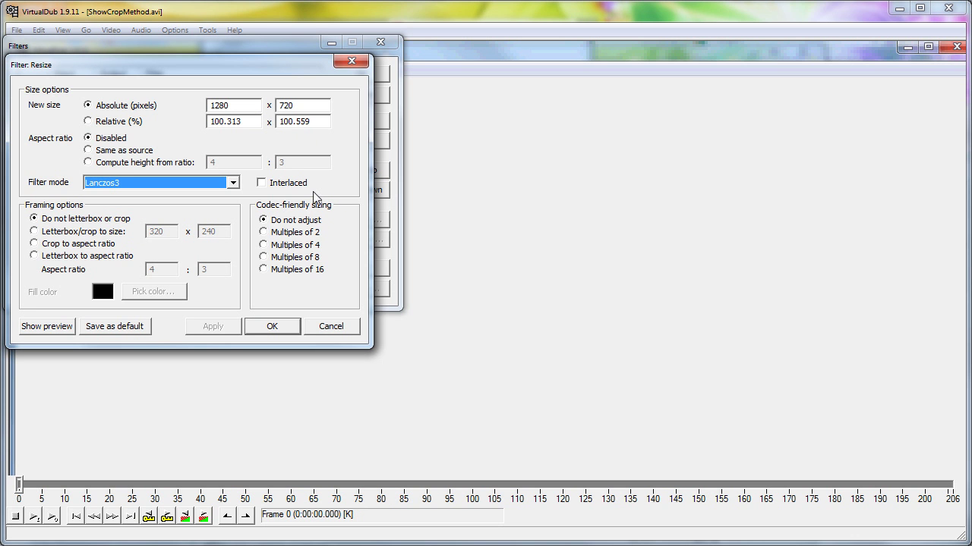
click(270, 328)
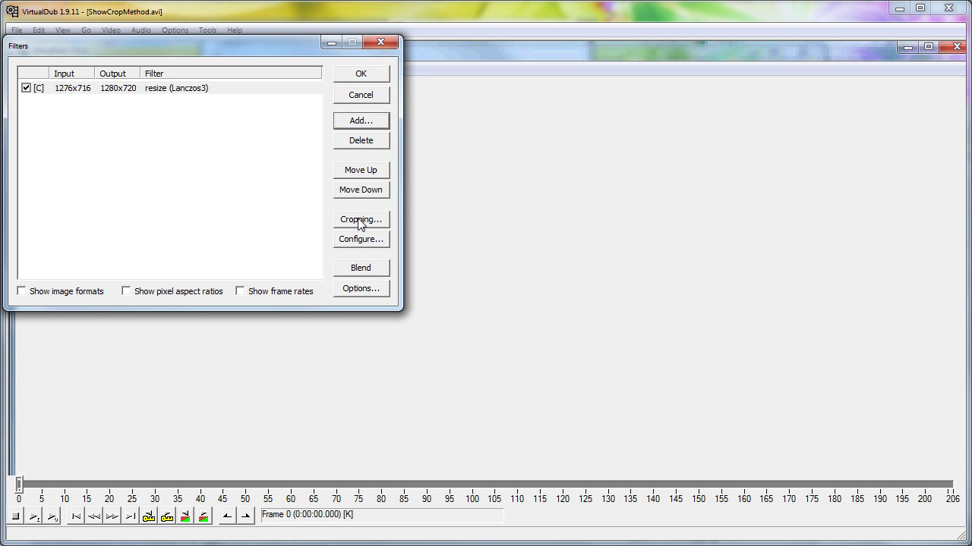
Accept the Lanczos3 resize as the video's only filter and return to the main window
click(361, 74)
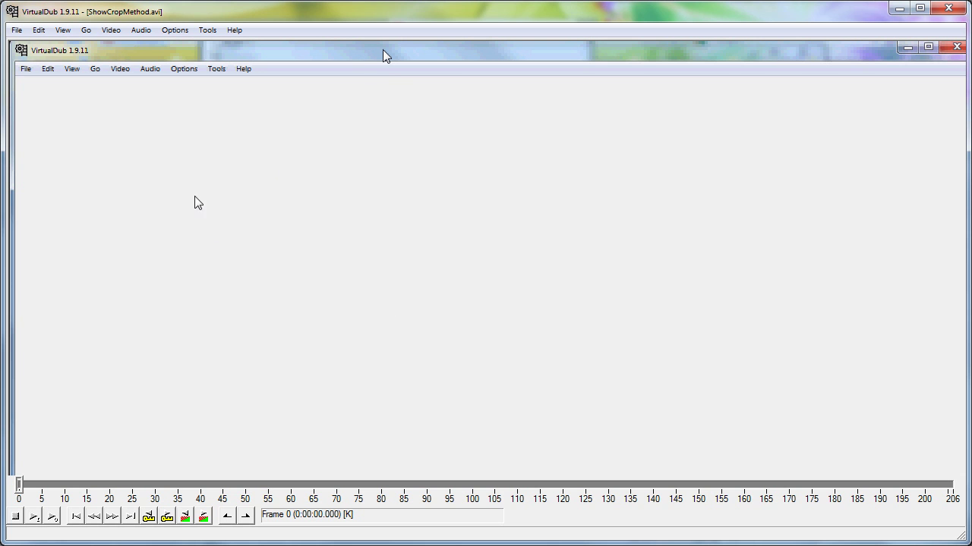
click(15, 32)
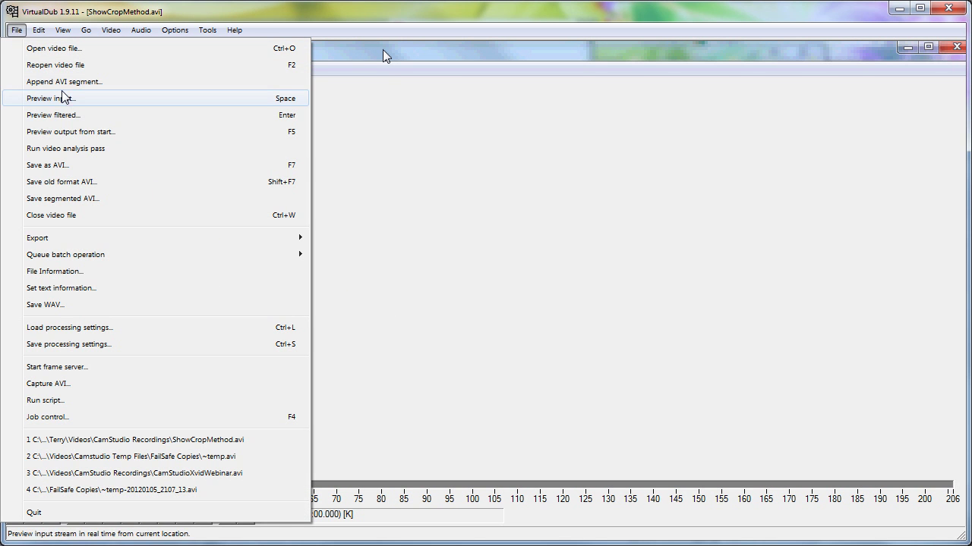
click(67, 166)
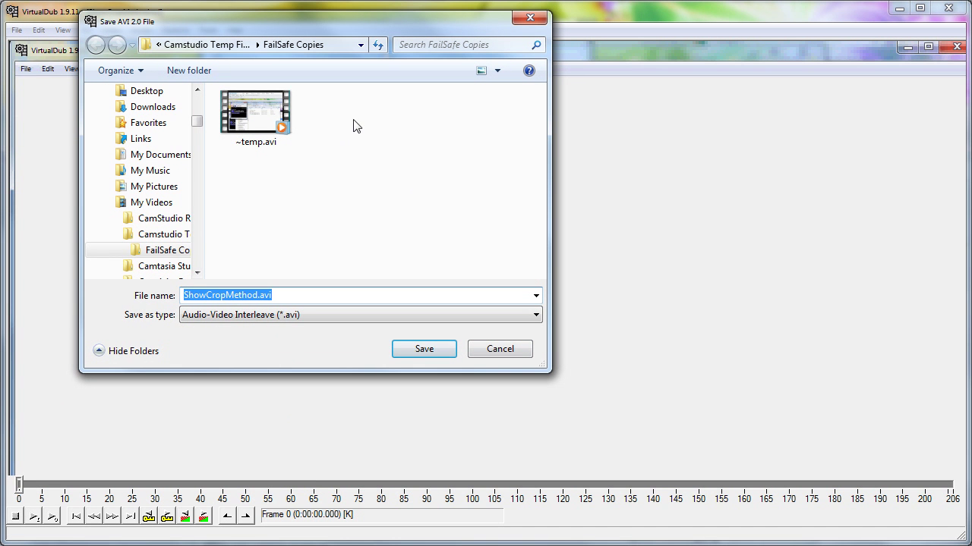
scroll(180, 227, down, 5)
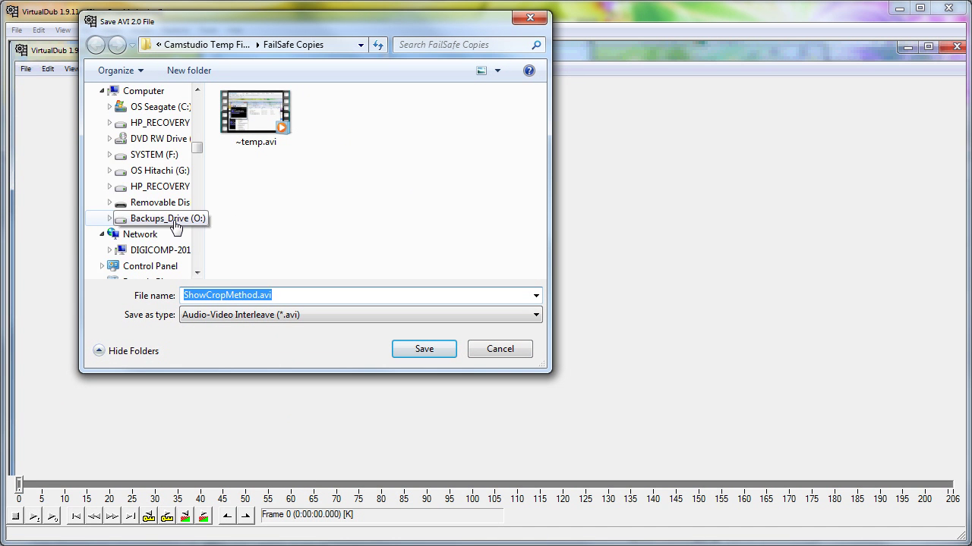
click(175, 218)
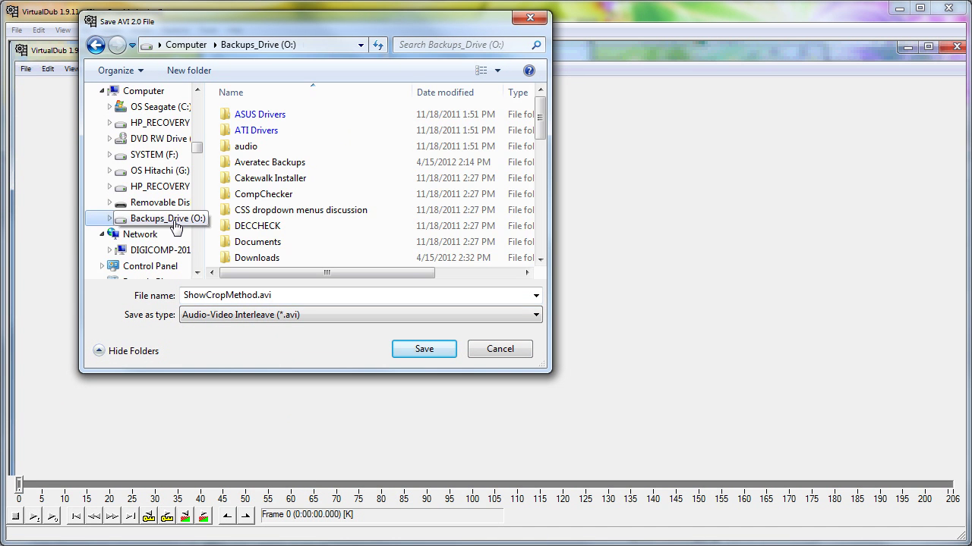
click(181, 46)
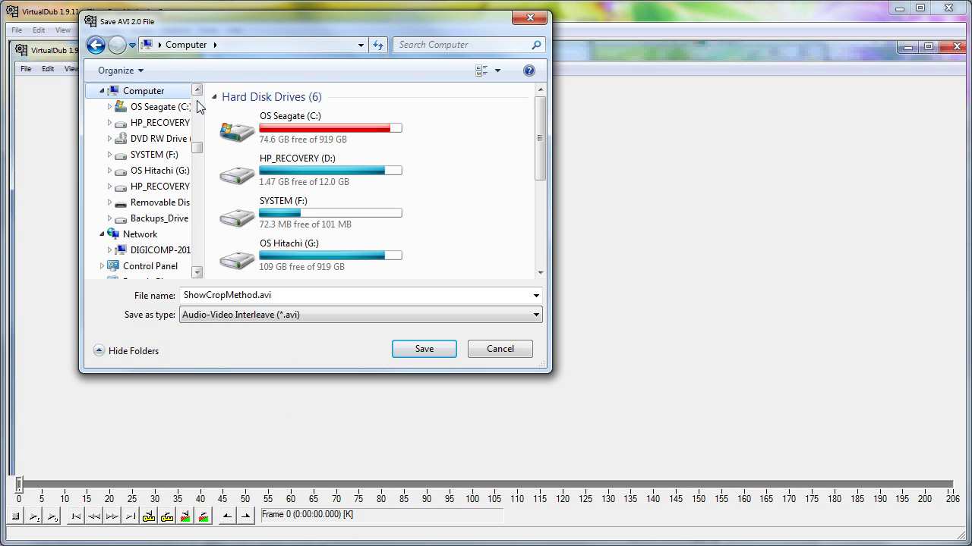
scroll(197, 100, up, 10)
scroll(197, 100, up, 3)
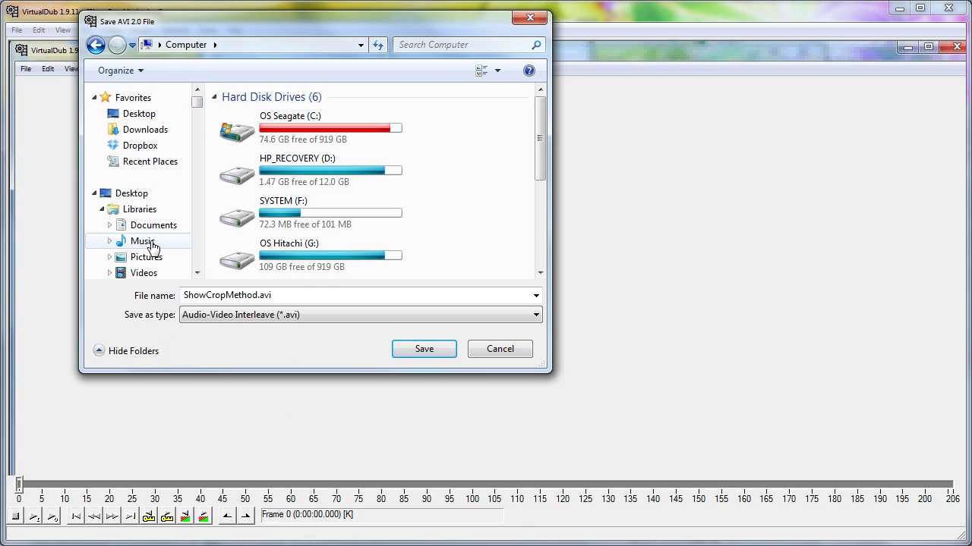
click(152, 274)
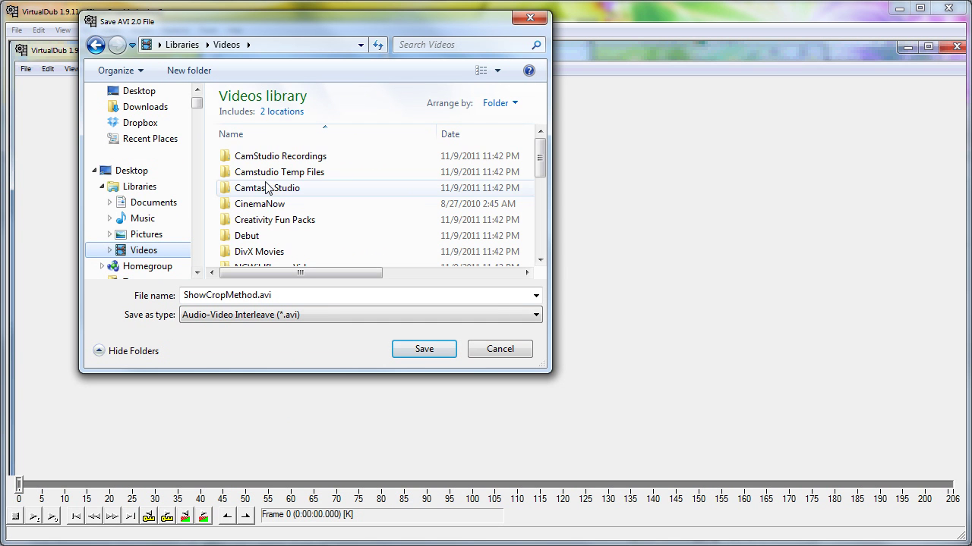
double_click(265, 158)
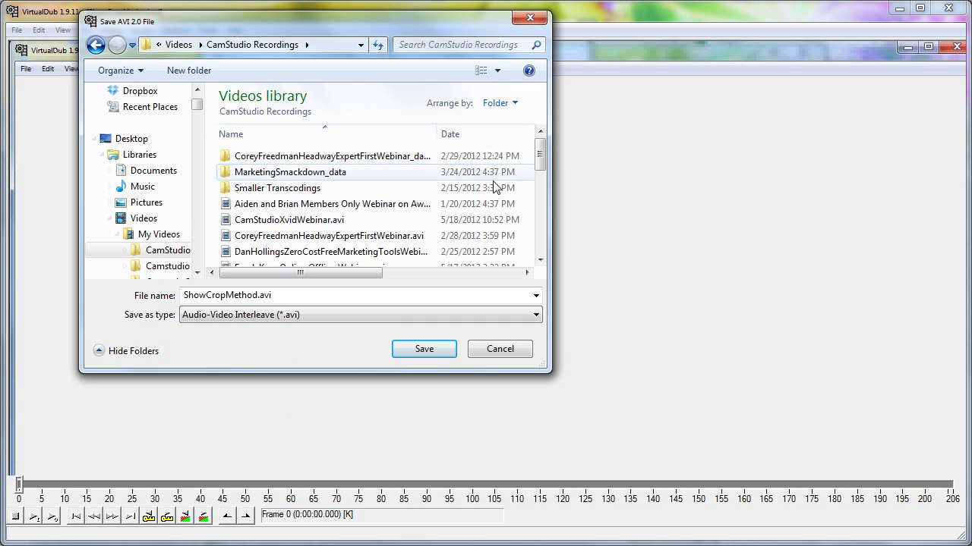
click(540, 241)
scroll(539, 242, down, 1)
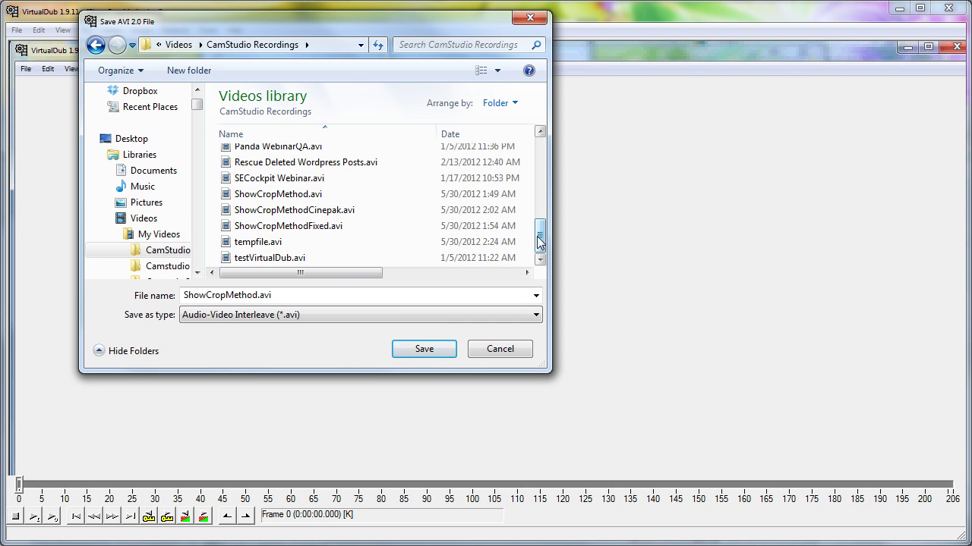
click(310, 227)
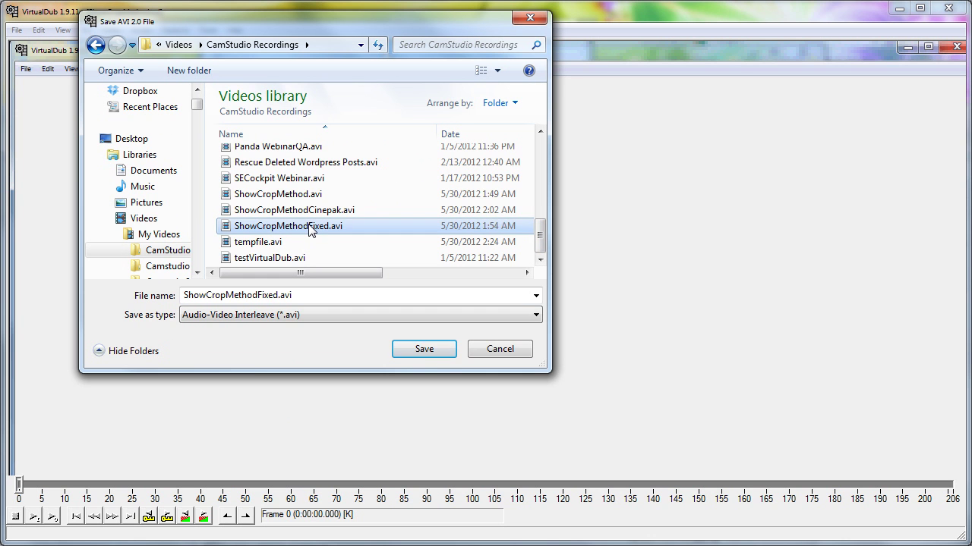
click(429, 359)
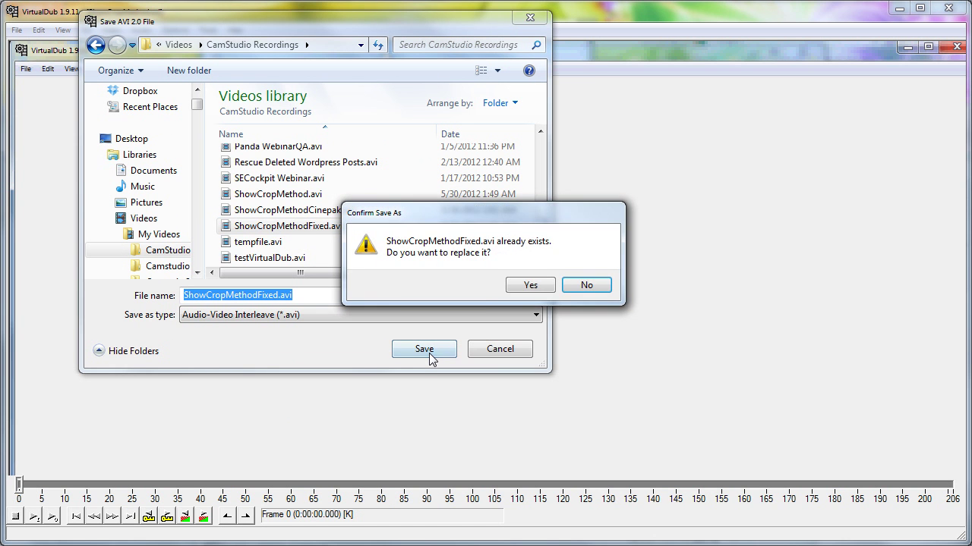
click(586, 288)
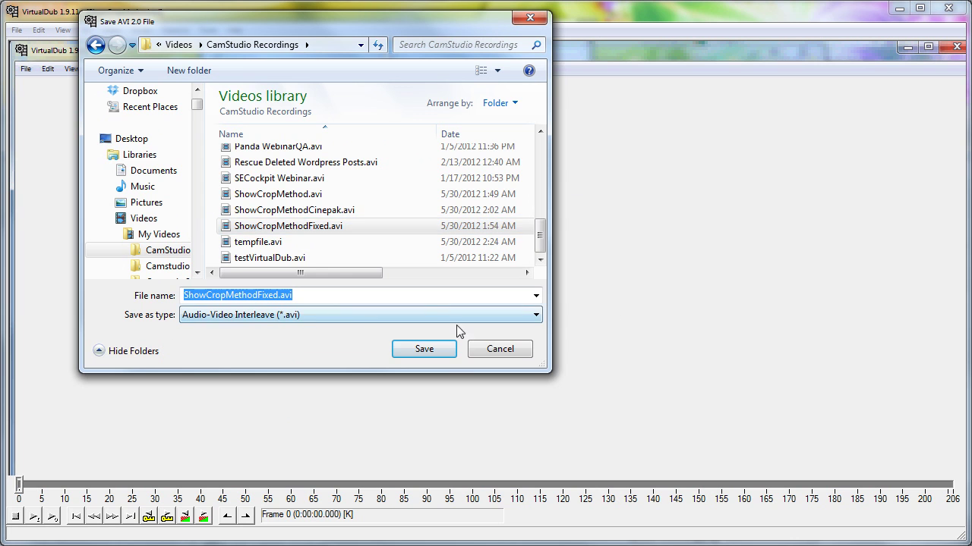
Abandon the save dialog and bring the CamStudio recorder window in front of VirtualDub
click(481, 349)
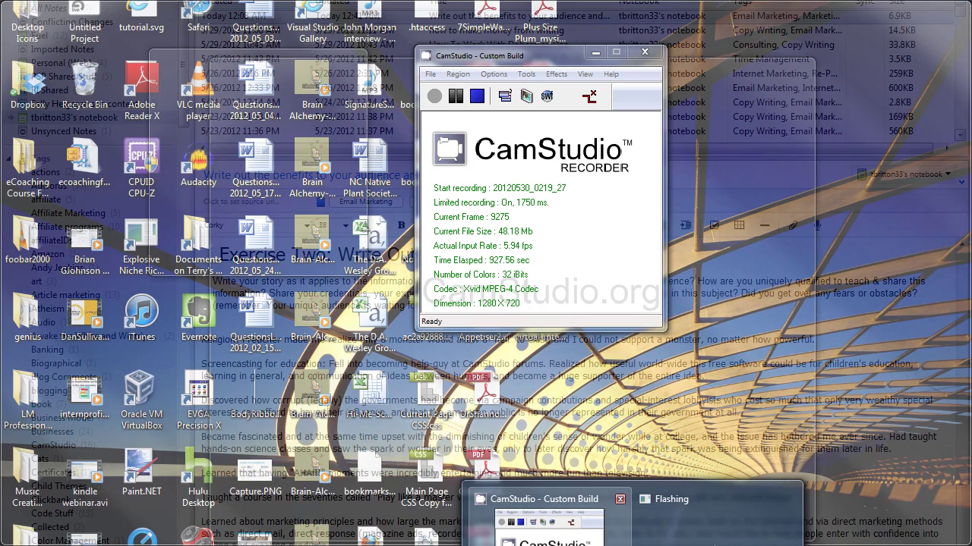
click(538, 524)
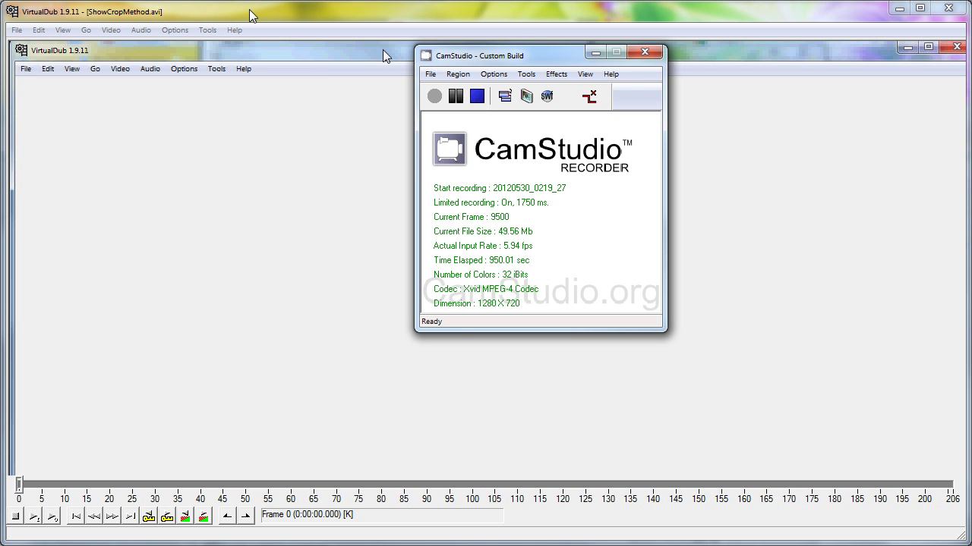
click(492, 74)
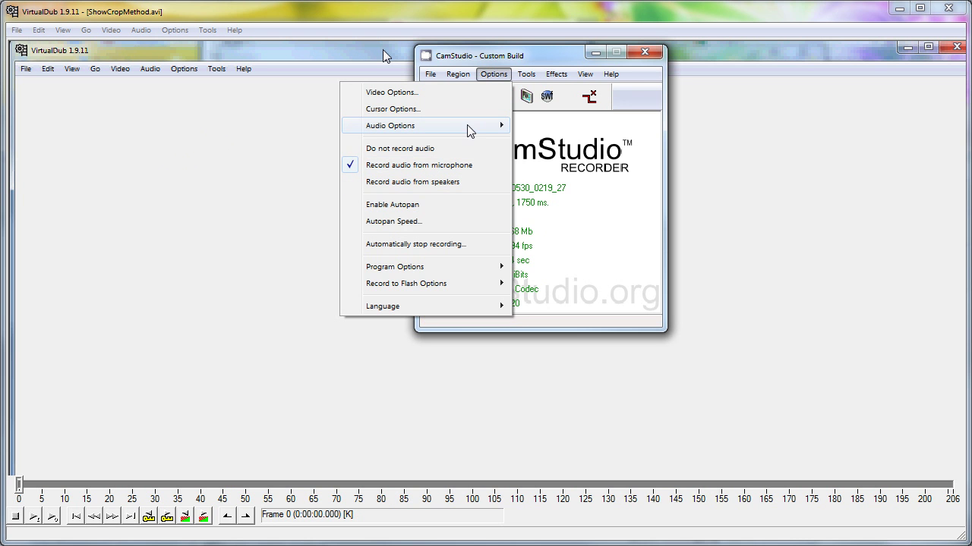
mouse_move(467, 125)
click(309, 128)
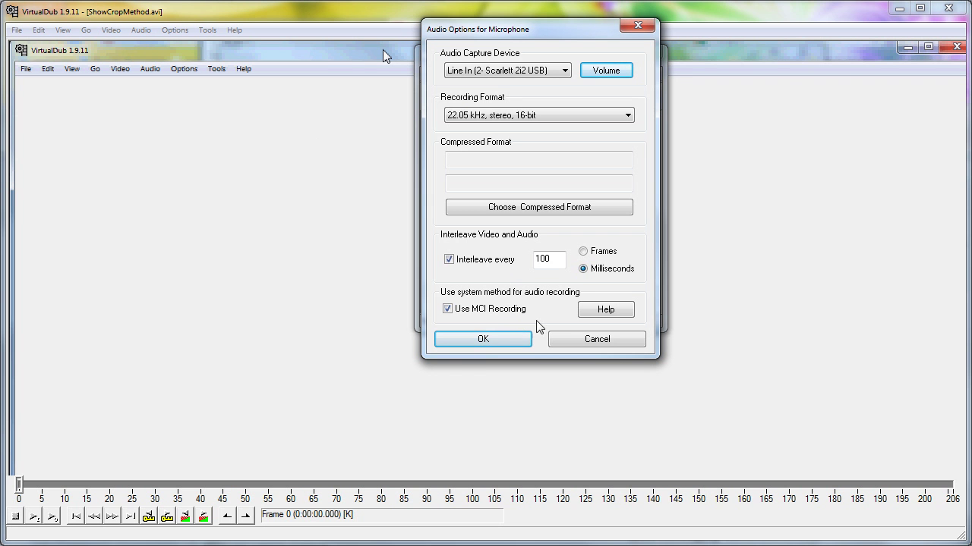
click(582, 343)
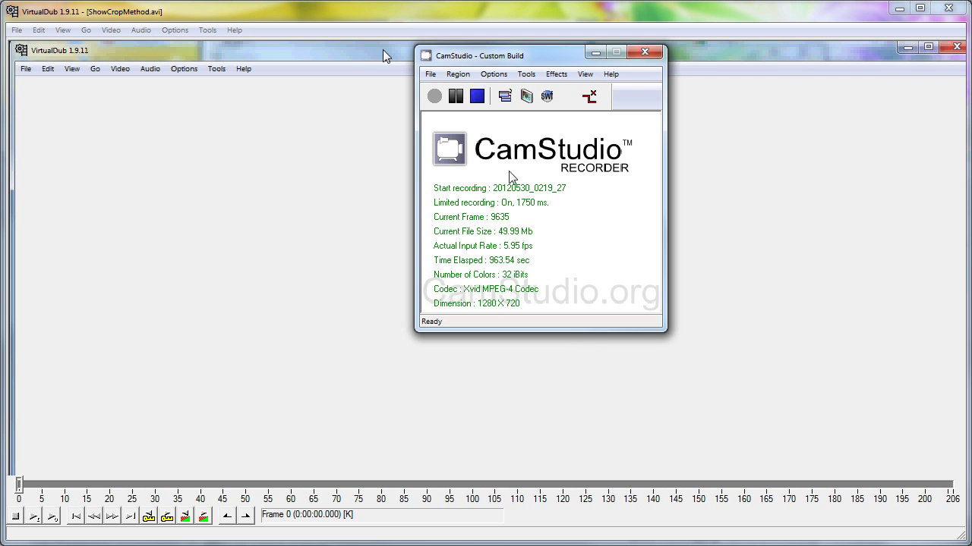
click(493, 74)
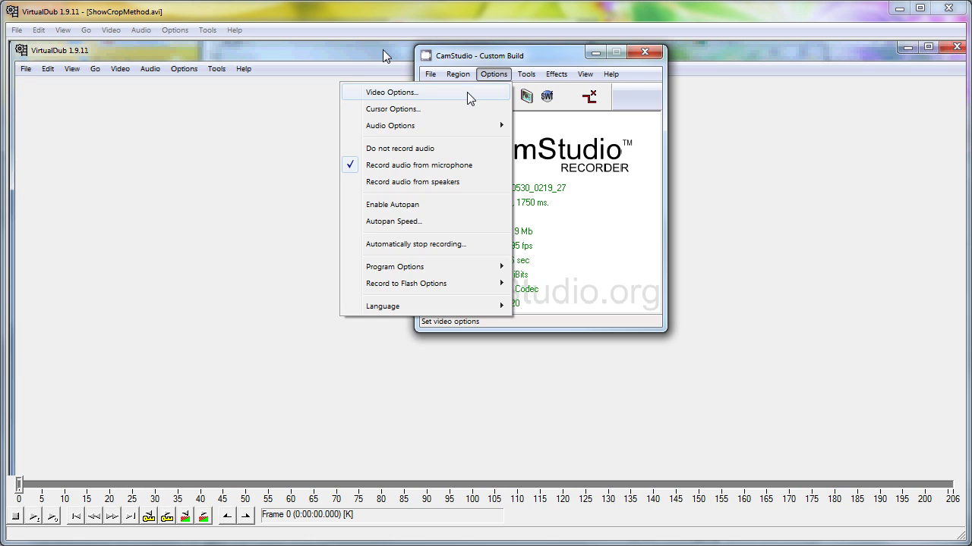
click(467, 92)
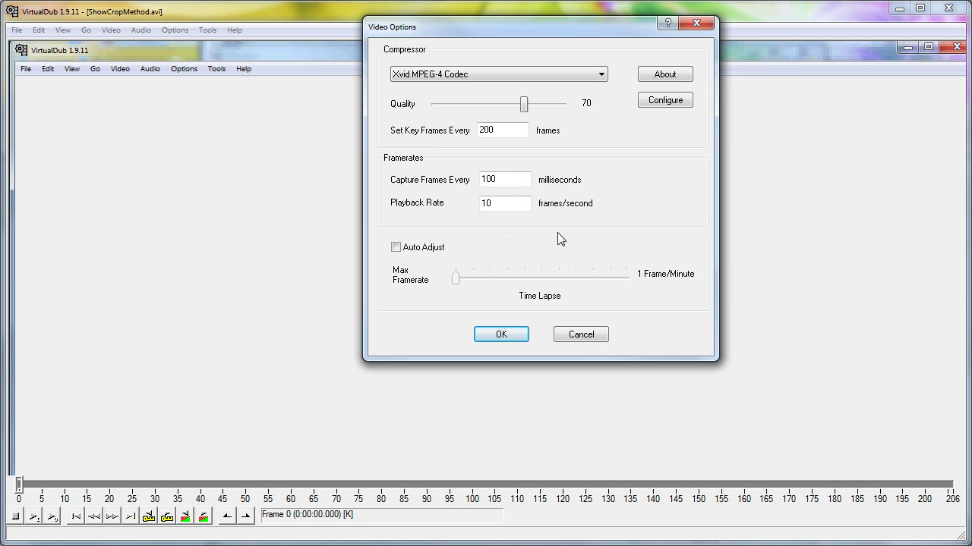
click(581, 335)
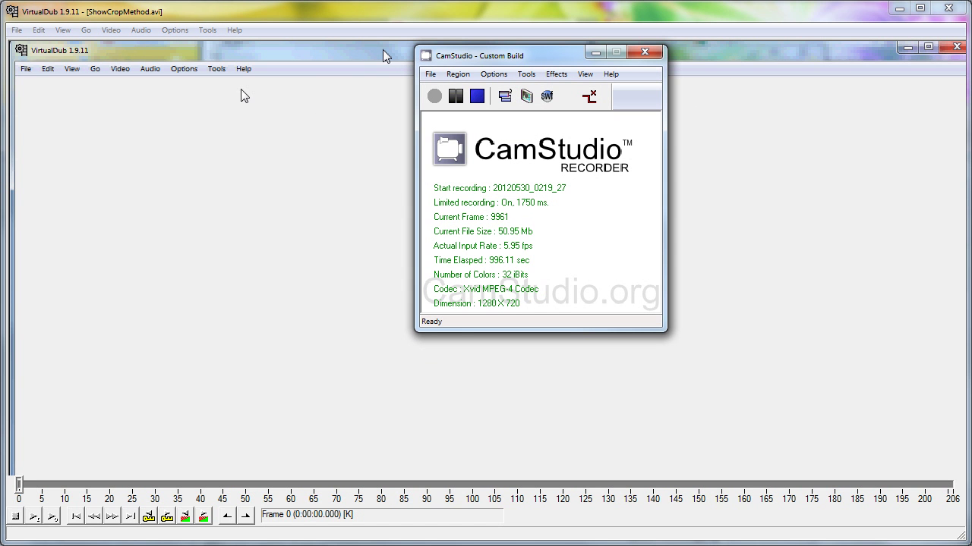
Switch audio to Full processing mode and open the Select audio compression list
click(141, 31)
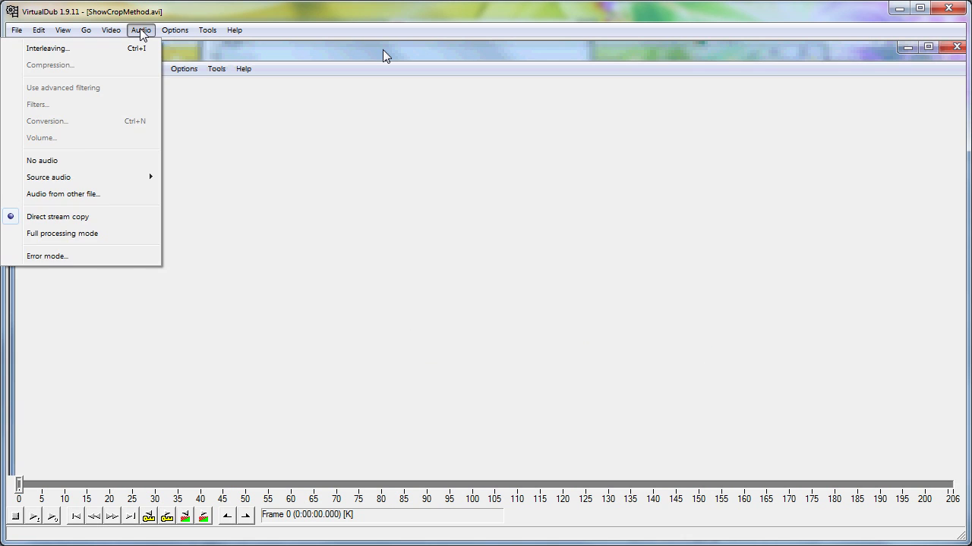
mouse_move(125, 37)
mouse_move(144, 30)
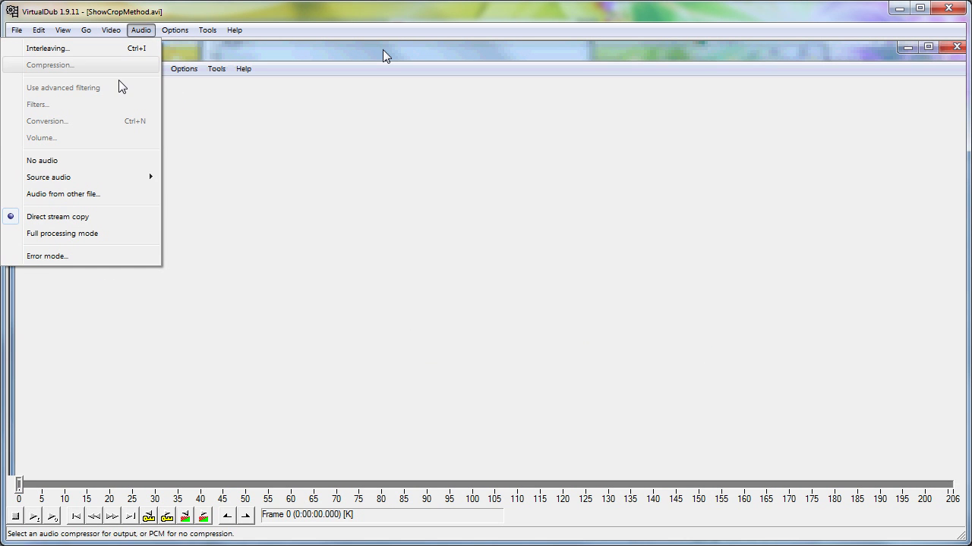
click(74, 234)
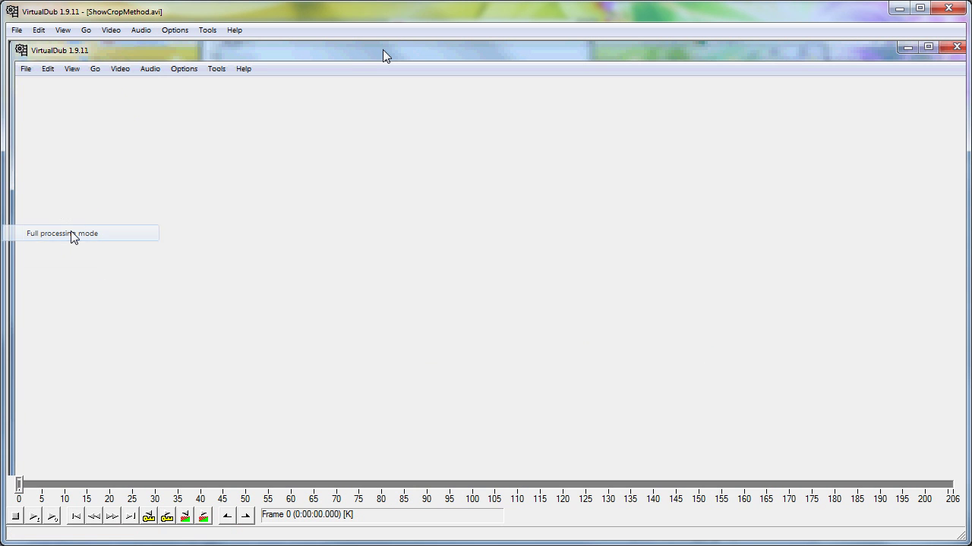
click(141, 31)
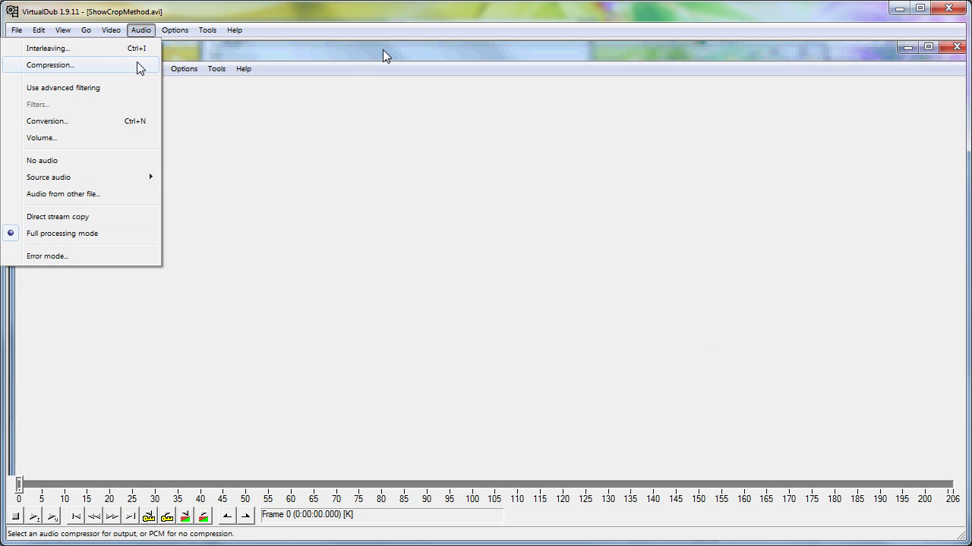
click(137, 64)
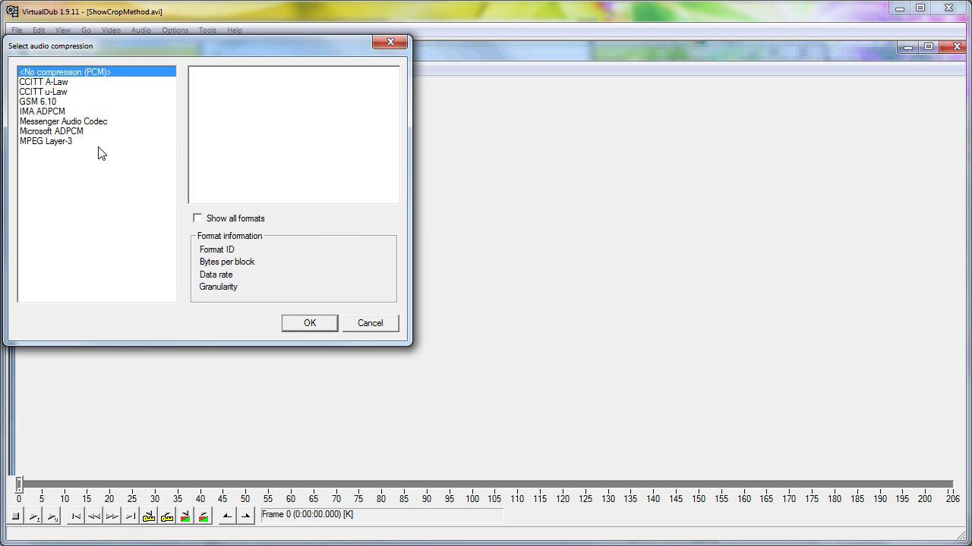
Compare the MPEG Layer-3, Microsoft ADPCM and GSM 6.10 codecs, ending on Microsoft ADPCM's 44.100 kHz, 4 Bit, Stereo format
click(55, 142)
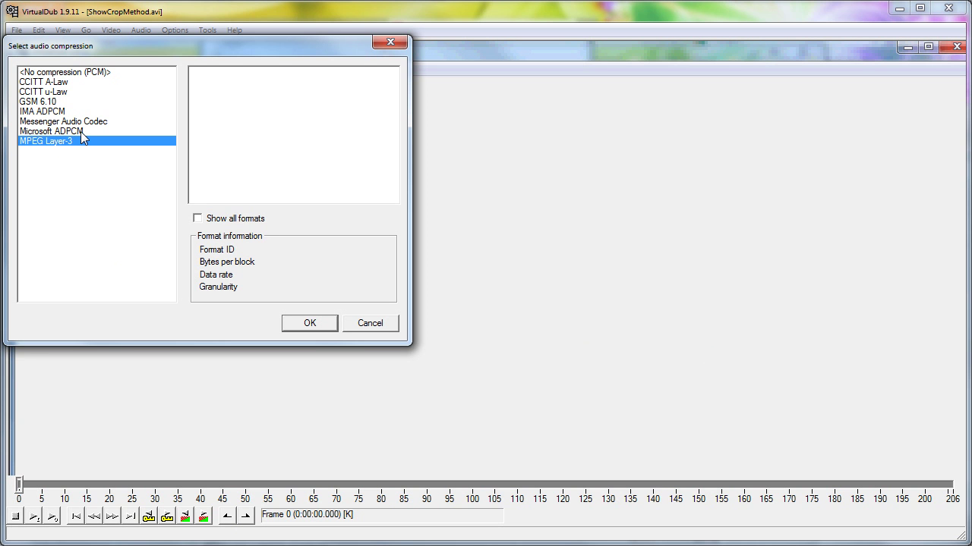
click(81, 132)
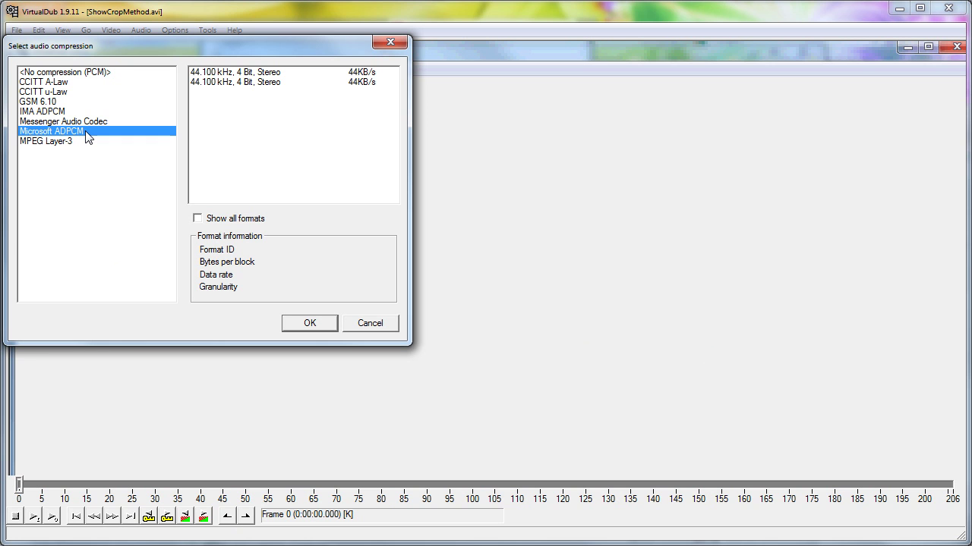
click(41, 103)
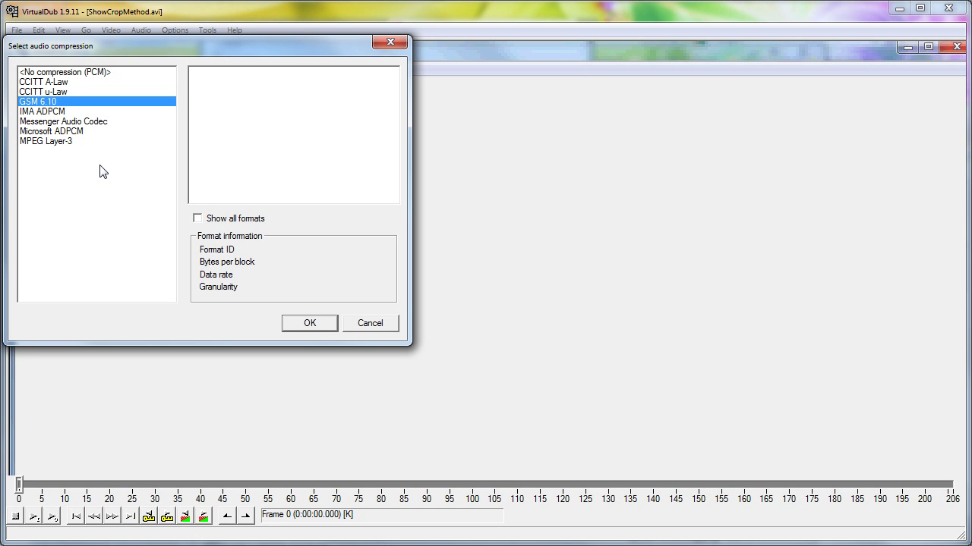
click(70, 132)
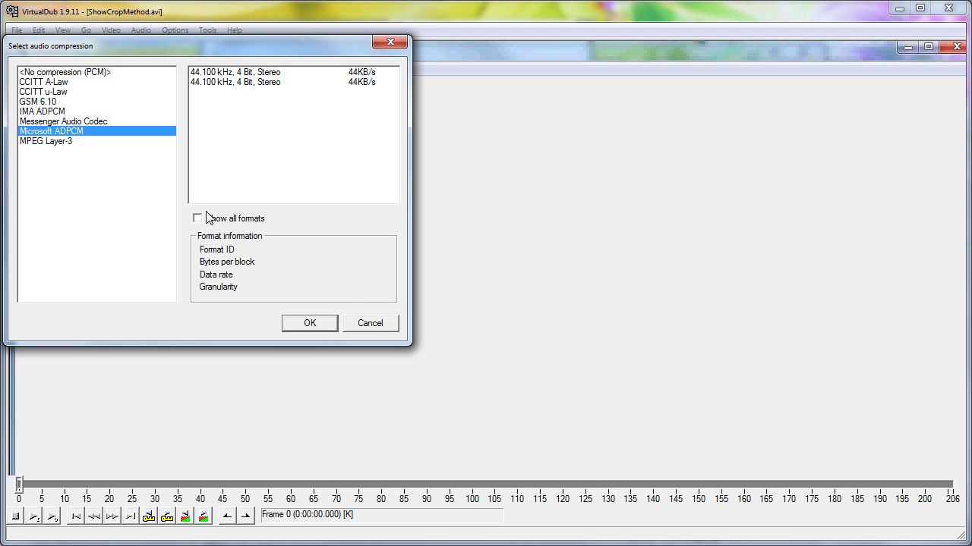
click(370, 325)
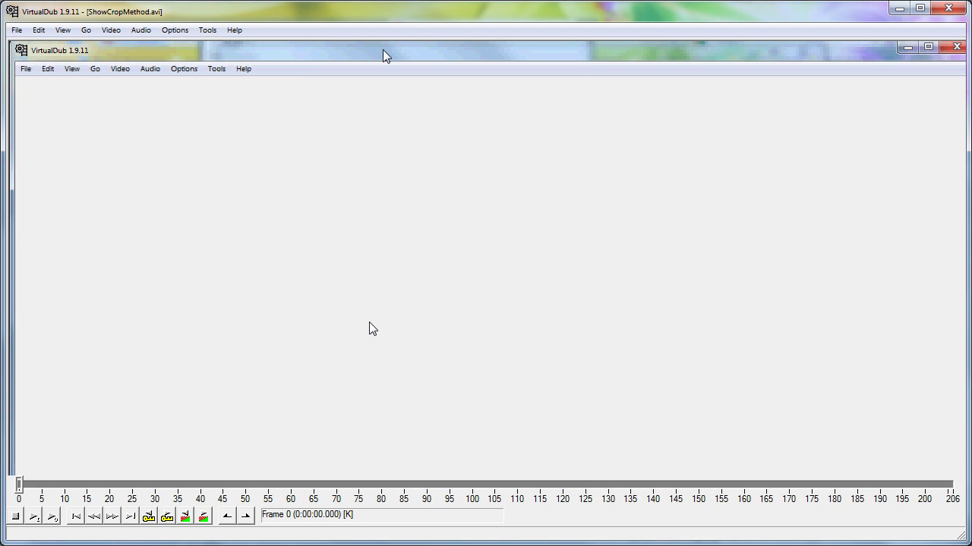